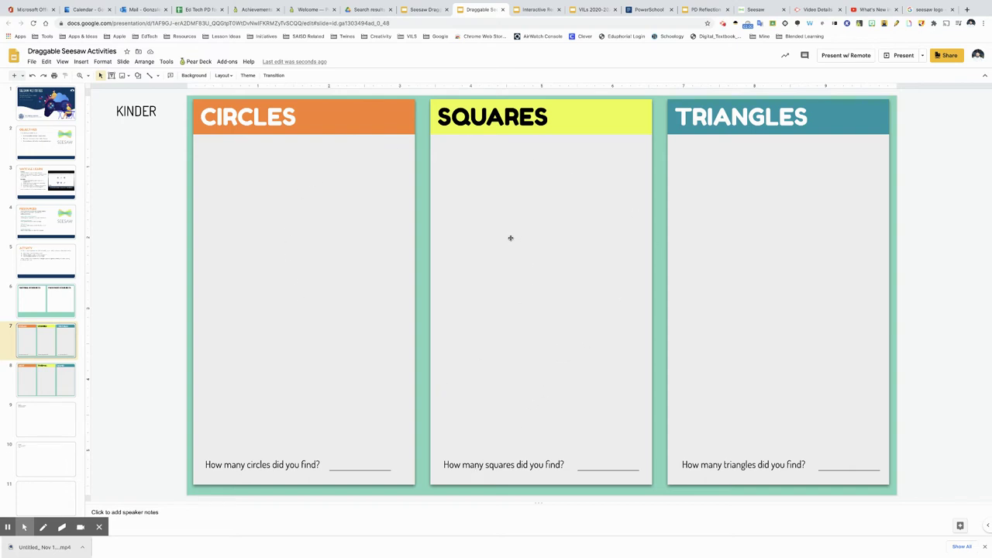
# Step: Select blank slide 11 and set its background colour to the custom teal-green swatch
pyautogui.click(41, 493)
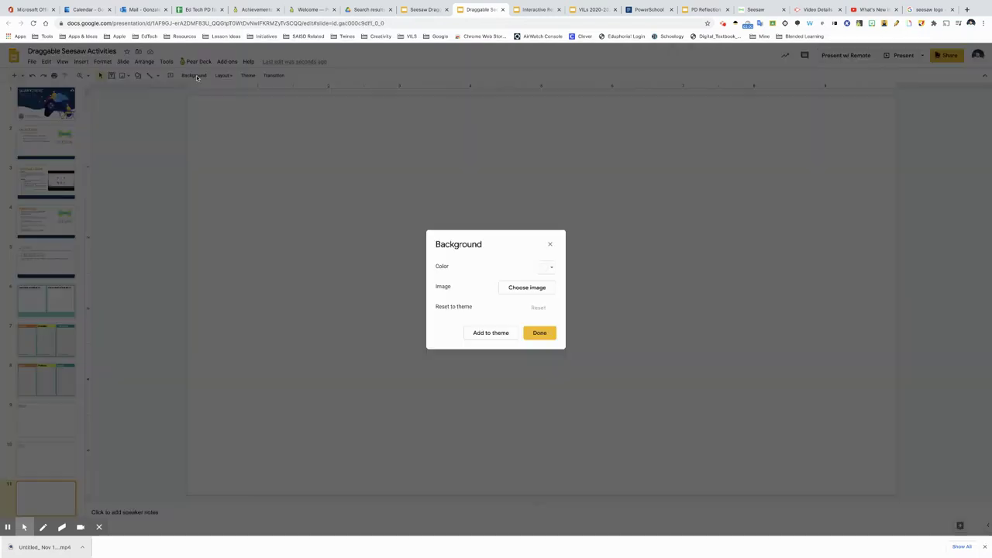
pyautogui.click(193, 75)
pyautogui.click(548, 267)
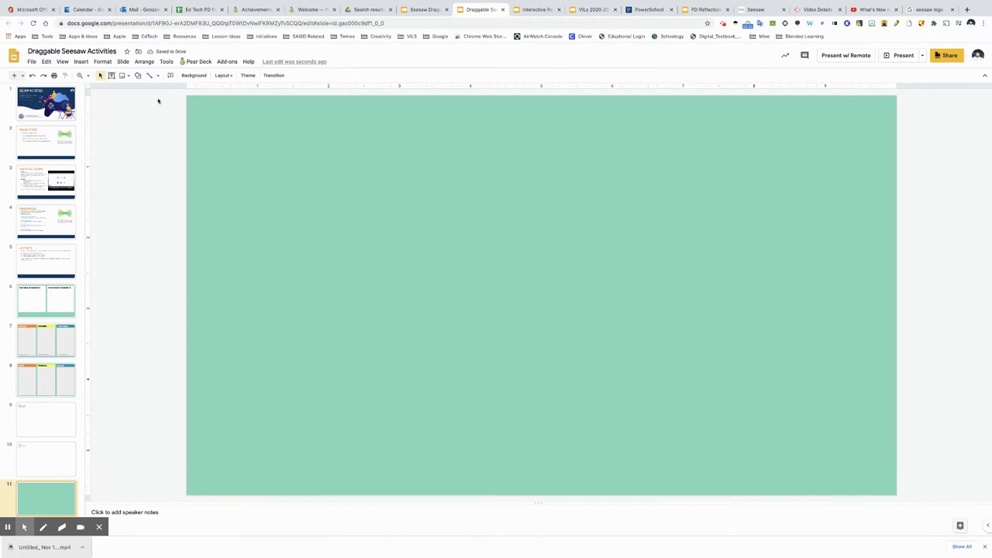
# Step: Insert a rectangle on the left of the slide with white fill and no border
pyautogui.click(138, 77)
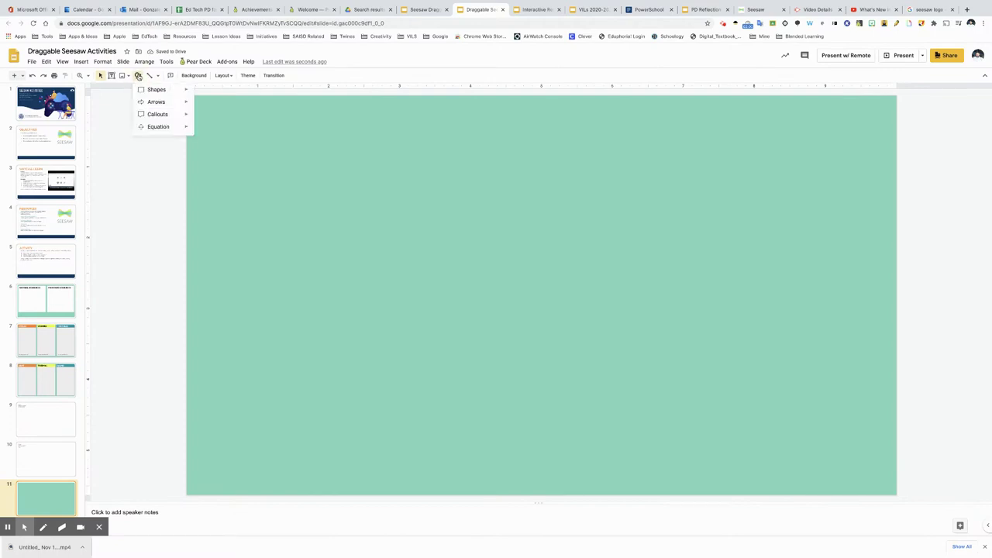
pyautogui.moveTo(158, 92)
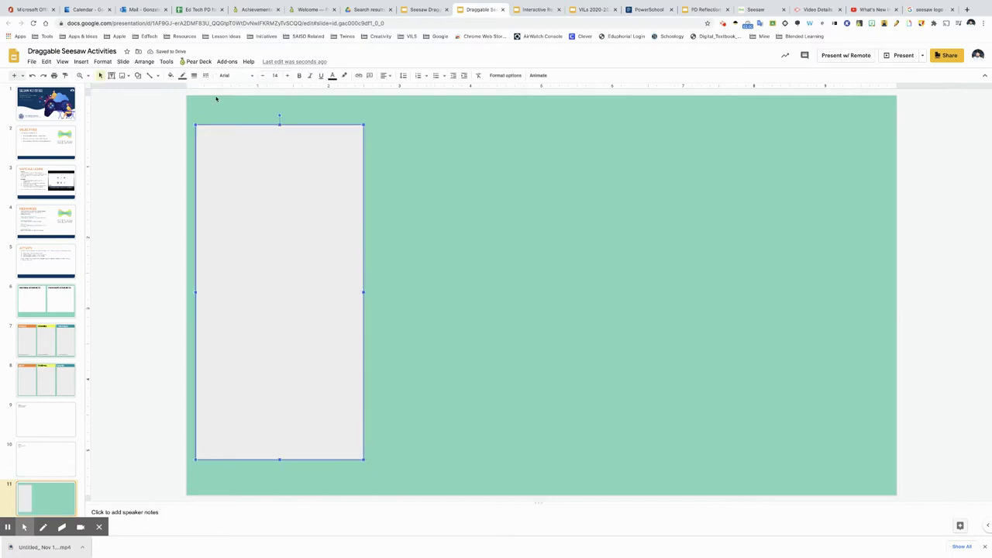
pyautogui.click(170, 76)
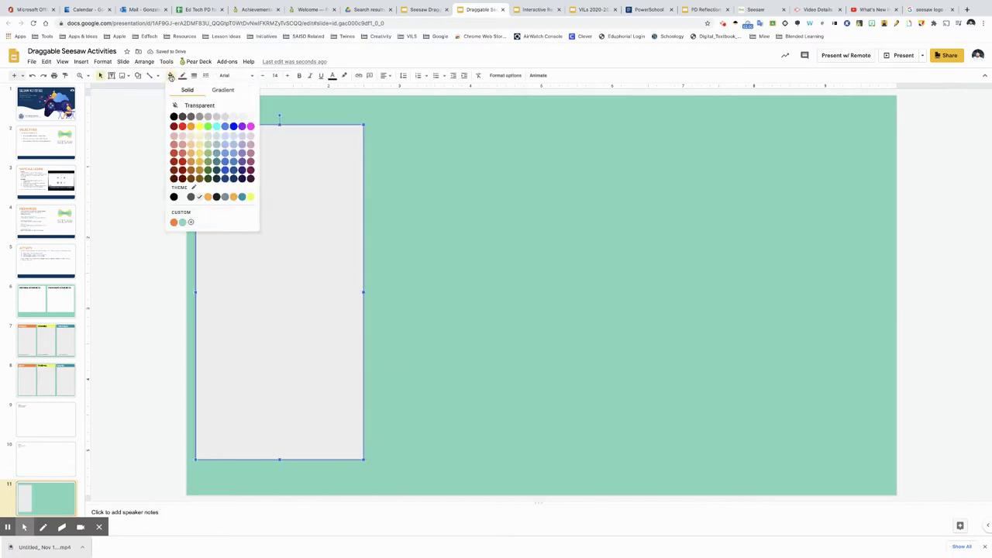
pyautogui.click(209, 106)
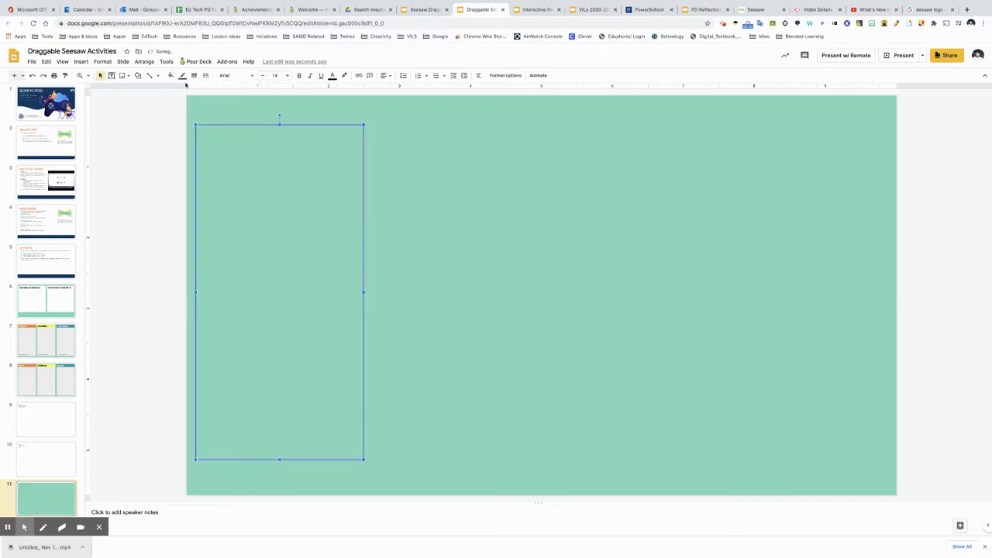
pyautogui.click(171, 75)
pyautogui.click(251, 117)
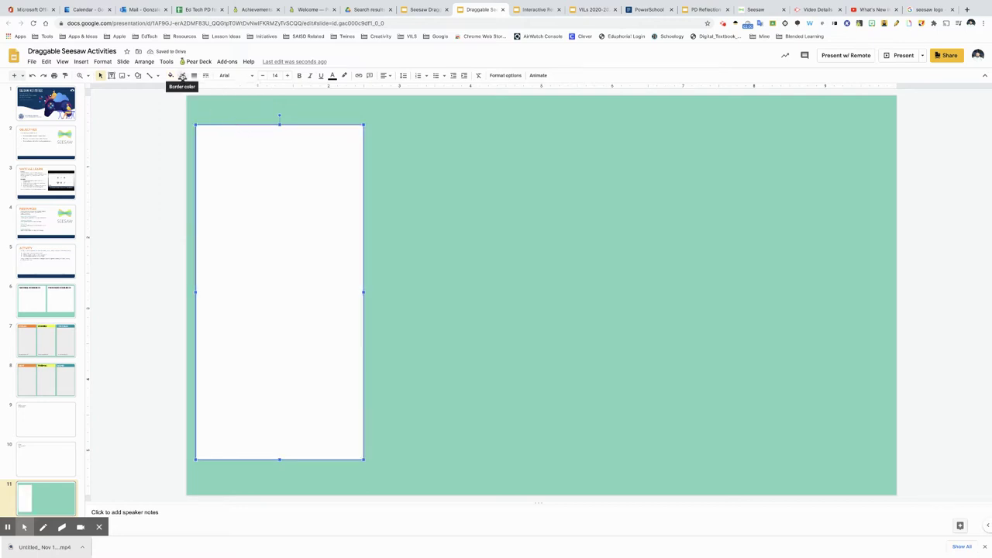
pyautogui.click(182, 75)
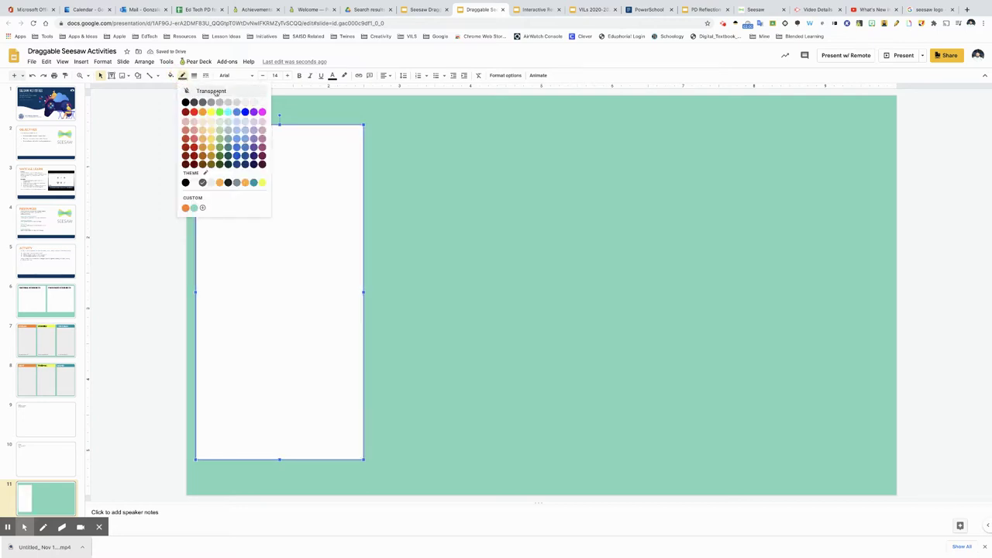
pyautogui.click(215, 92)
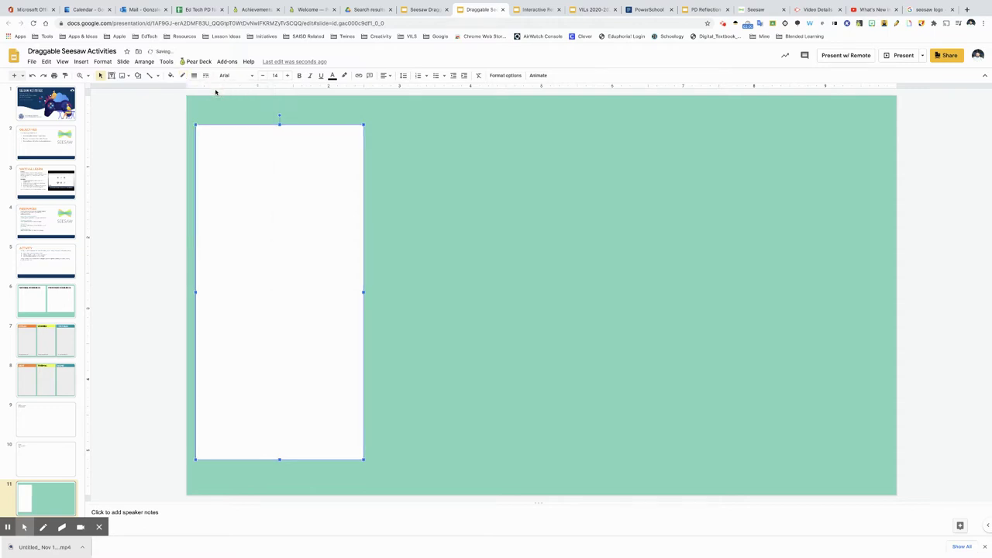
# Step: Stretch the white panel's top edge upward, checking slide 7 as a layout reference
pyautogui.click(152, 158)
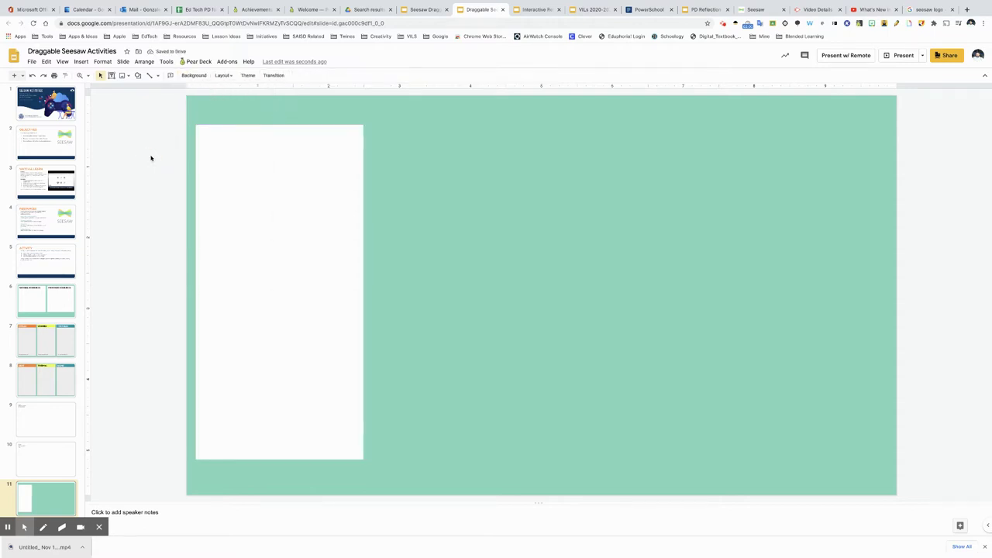
pyautogui.click(286, 126)
pyautogui.moveTo(279, 122)
pyautogui.mouseDown()
pyautogui.moveTo(281, 102)
pyautogui.moveTo(273, 105)
pyautogui.mouseUp()
pyautogui.click(161, 145)
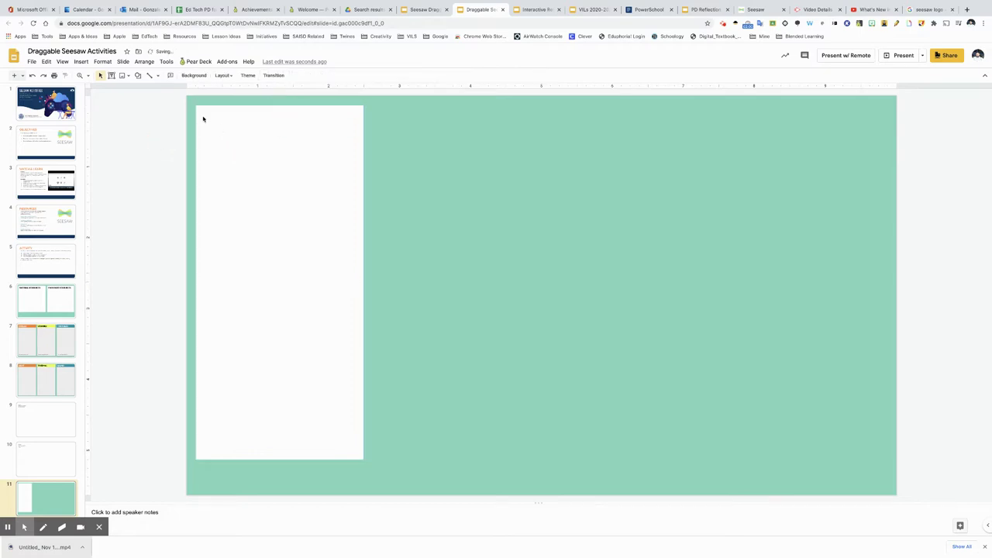
pyautogui.click(54, 332)
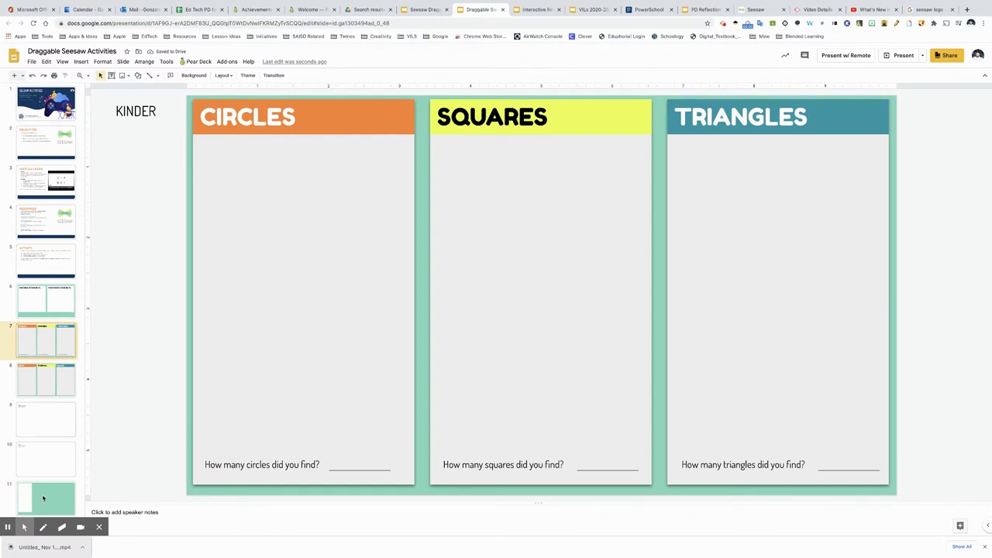
pyautogui.click(45, 497)
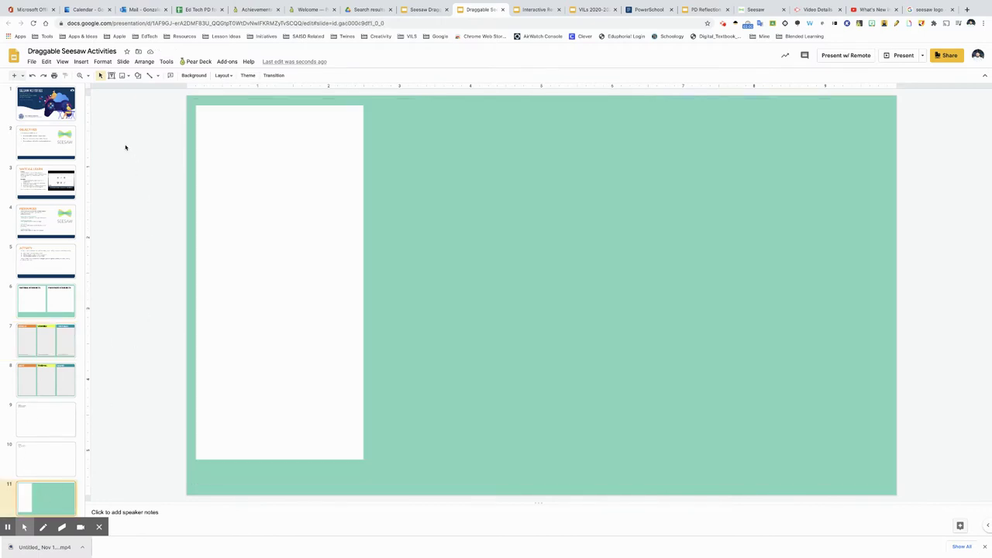
# Step: Draw a rectangle header bar across the white panel's top, filled with the custom orange
pyautogui.click(138, 75)
pyautogui.moveTo(155, 88)
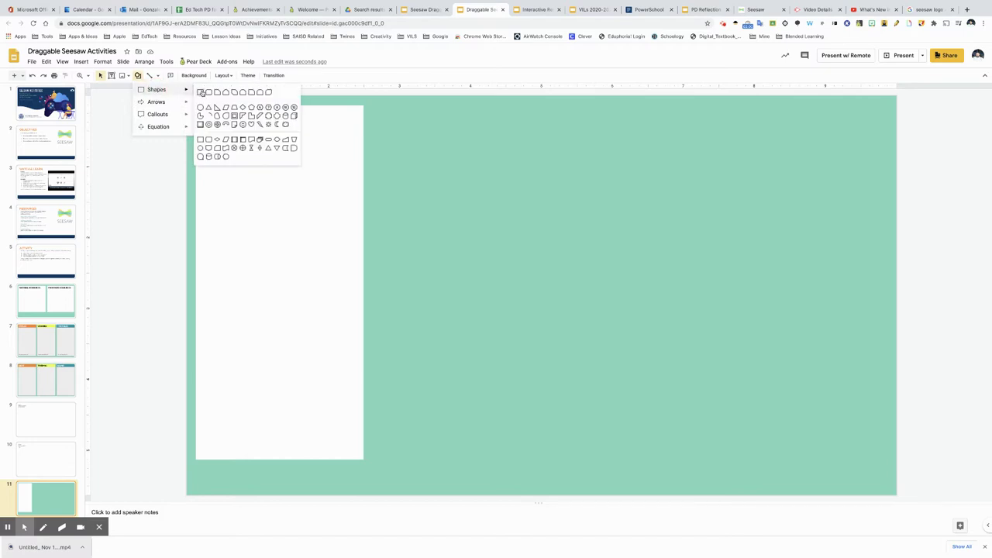
pyautogui.click(199, 91)
pyautogui.moveTo(195, 106); pyautogui.dragTo(365, 135)
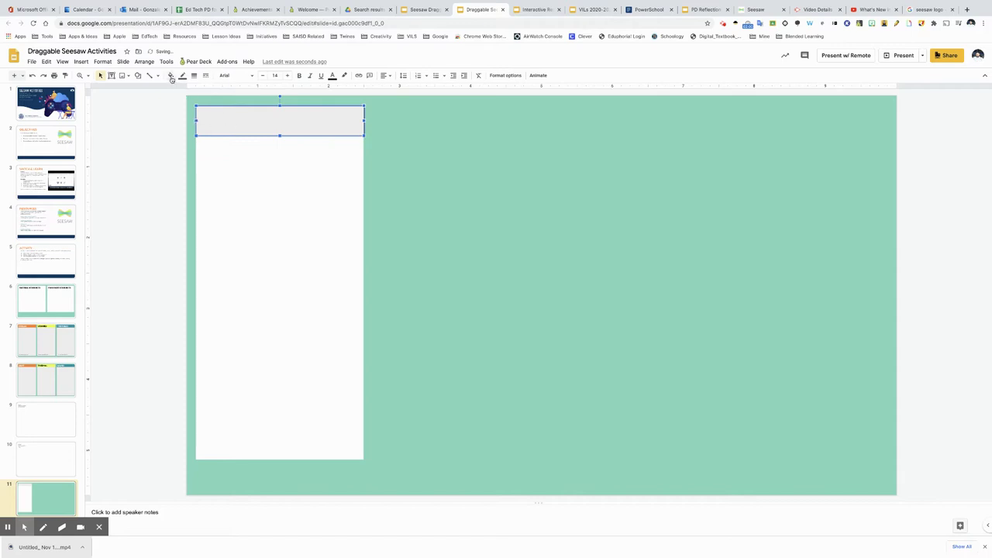
pyautogui.click(171, 76)
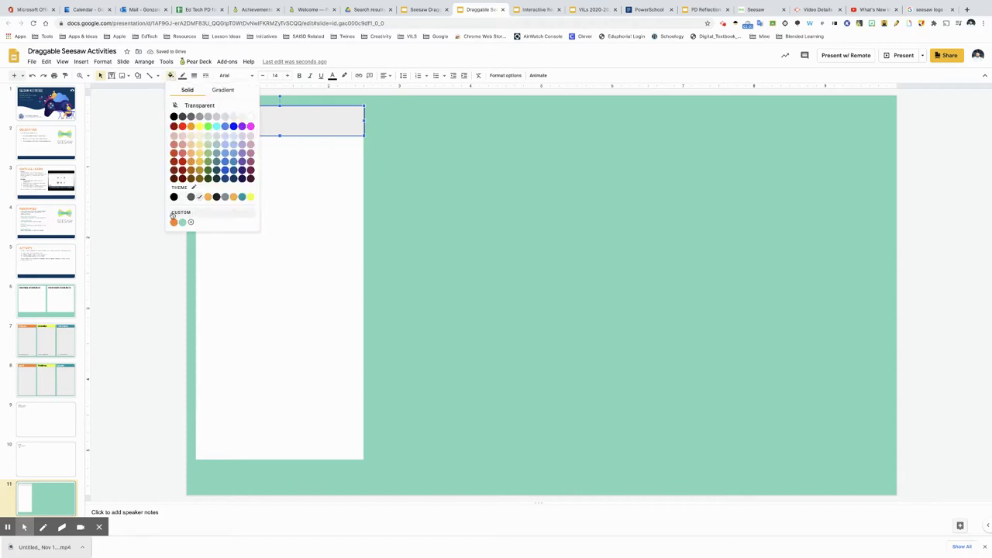
pyautogui.click(173, 221)
pyautogui.click(182, 76)
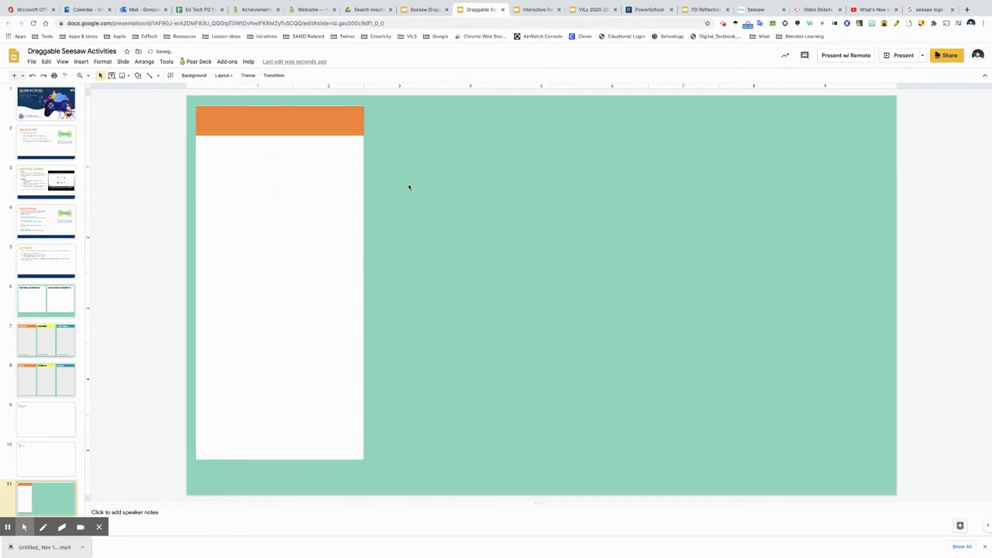
pyautogui.click(279, 113)
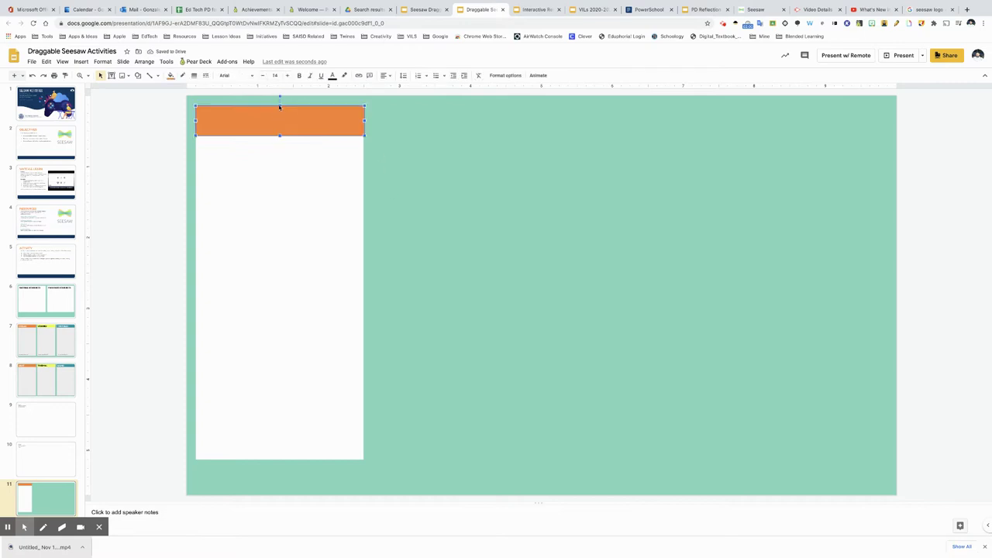
pyautogui.click(280, 107)
pyautogui.click(385, 152)
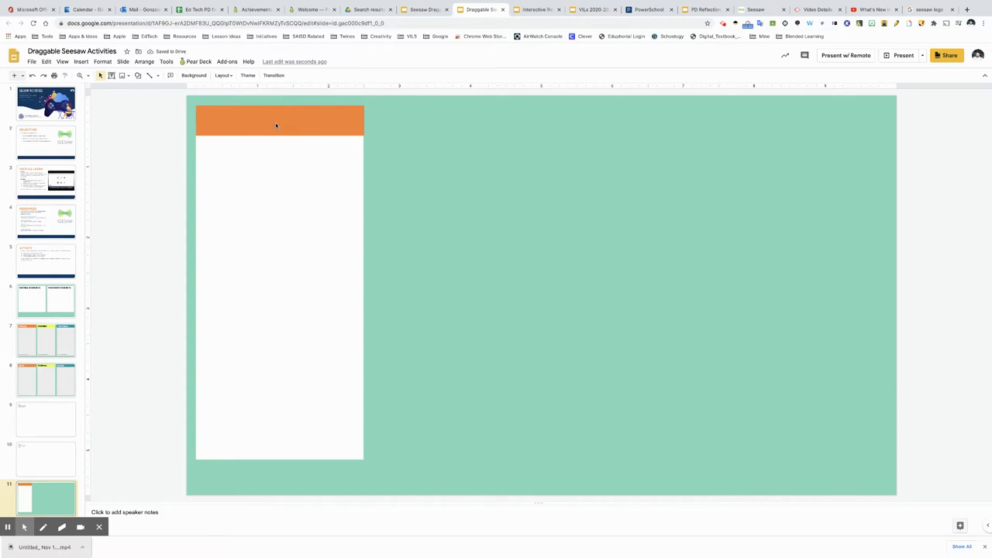
# Step: Type the heading CIRCLES inside the orange header bar
pyautogui.doubleClick(267, 122)
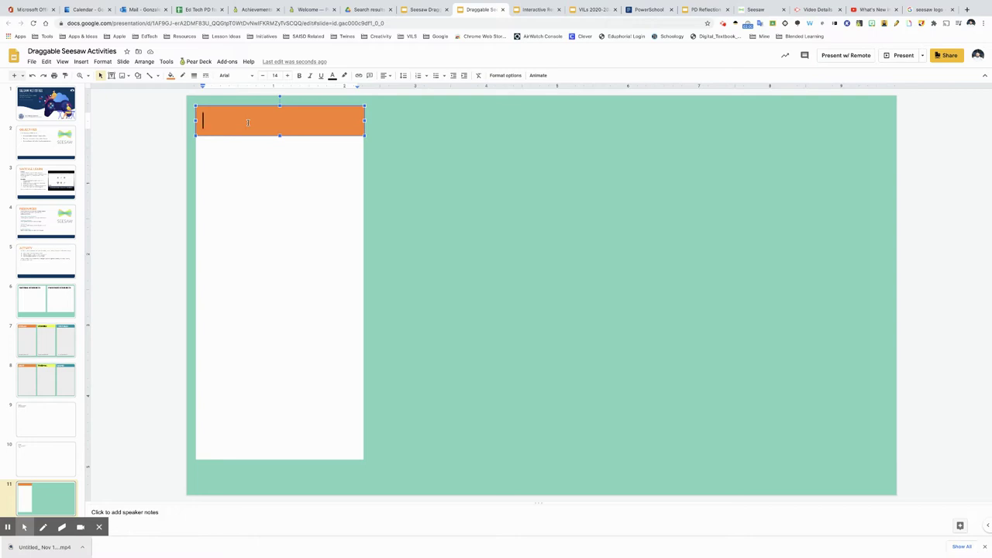
pyautogui.write('CICLE')
pyautogui.press('BackSpace')
pyautogui.press('BackSpace')
pyautogui.press('BackSpace')
pyautogui.write('RCLES')
# Step: Style CIRCLES in Fredoka One, enlarged twice, white and centre-aligned
pyautogui.moveTo(270, 122); pyautogui.dragTo(200, 121)
pyautogui.click(251, 77)
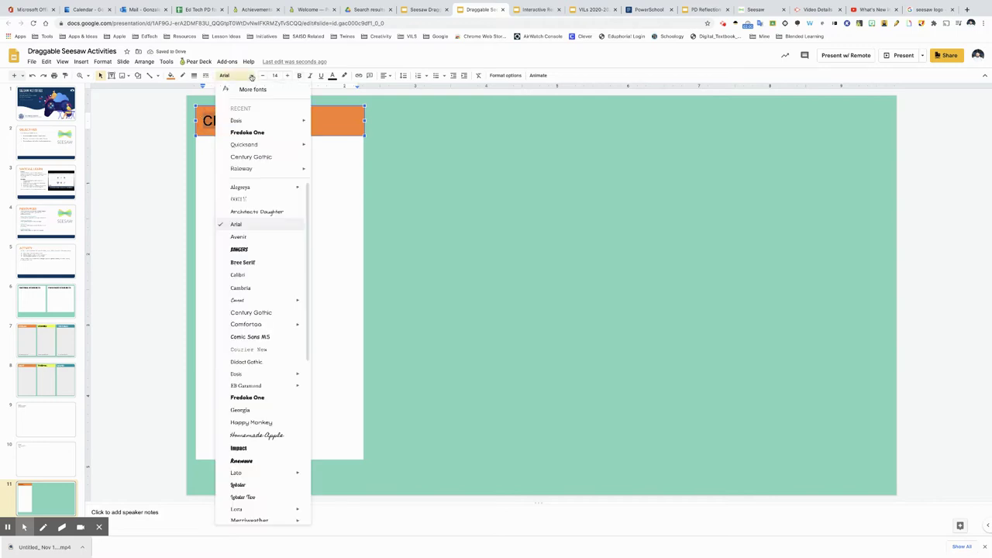
pyautogui.click(260, 133)
pyautogui.click(286, 76)
pyautogui.click(286, 75)
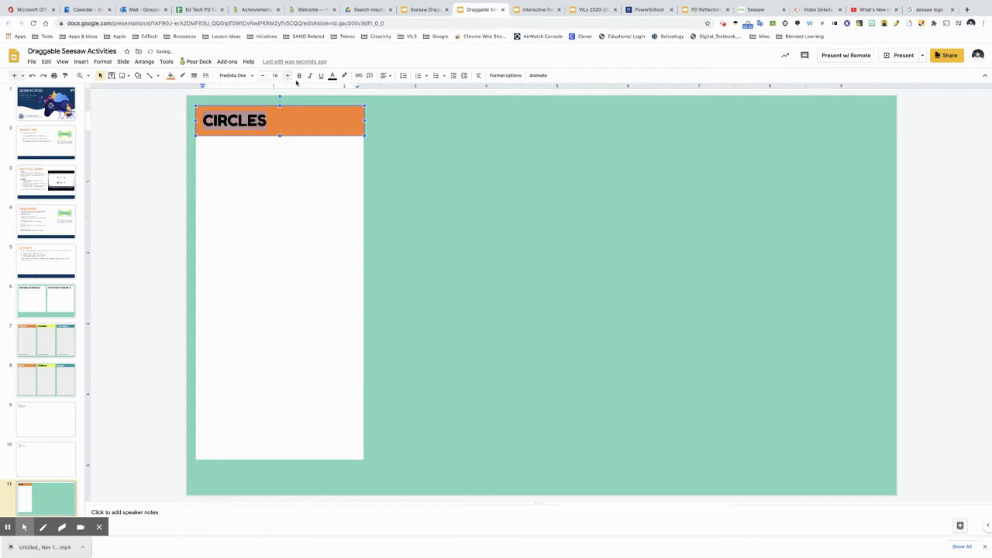
pyautogui.click(332, 77)
pyautogui.click(411, 92)
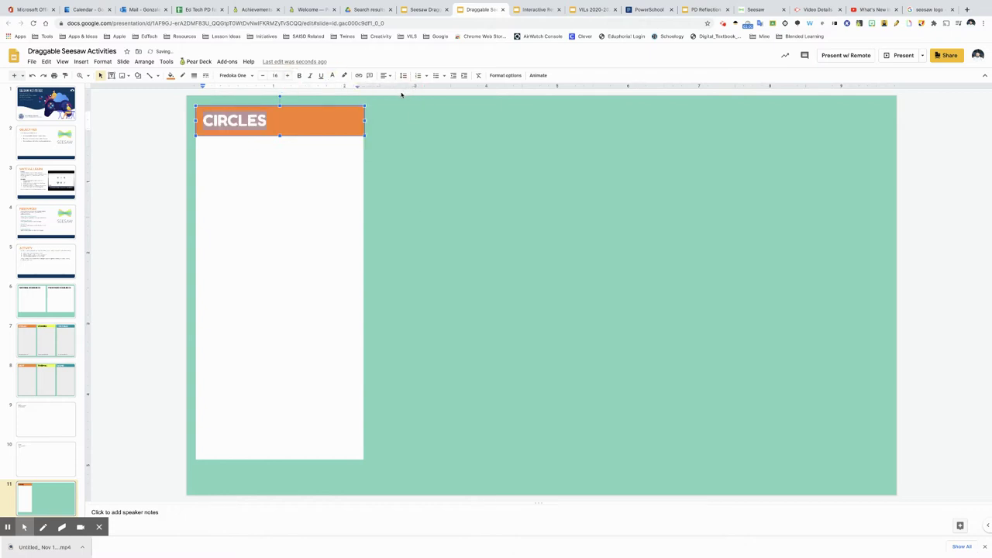
pyautogui.click(383, 75)
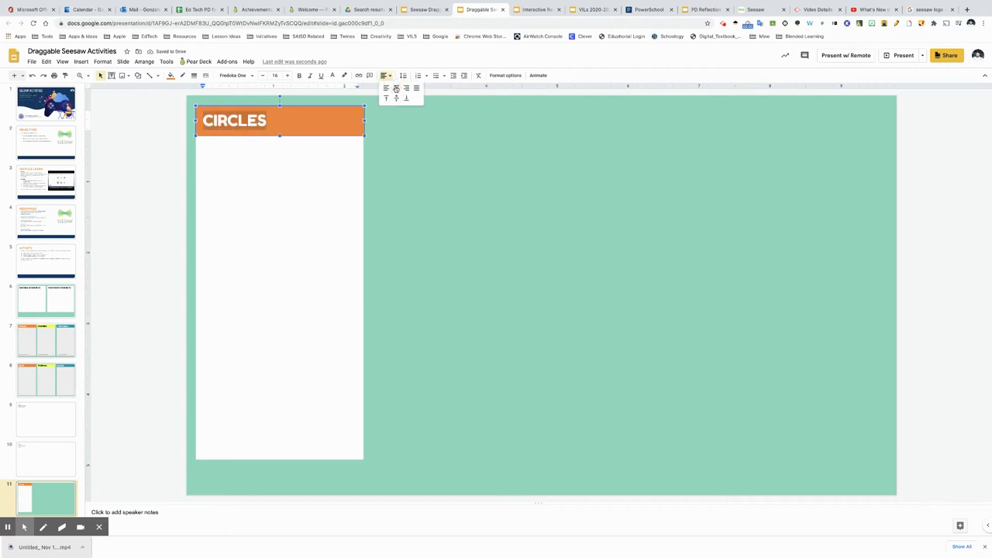
pyautogui.click(396, 91)
pyautogui.click(288, 76)
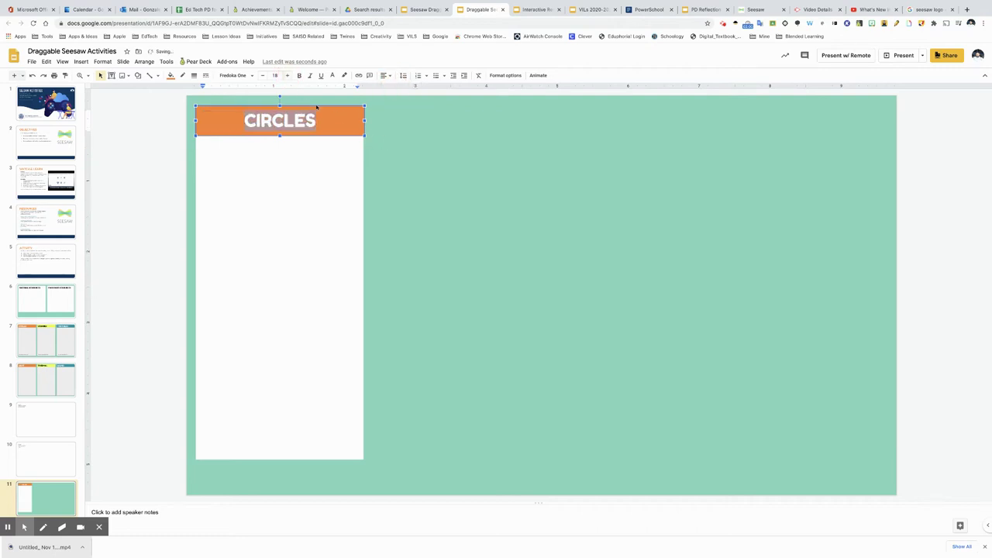
pyautogui.click(403, 140)
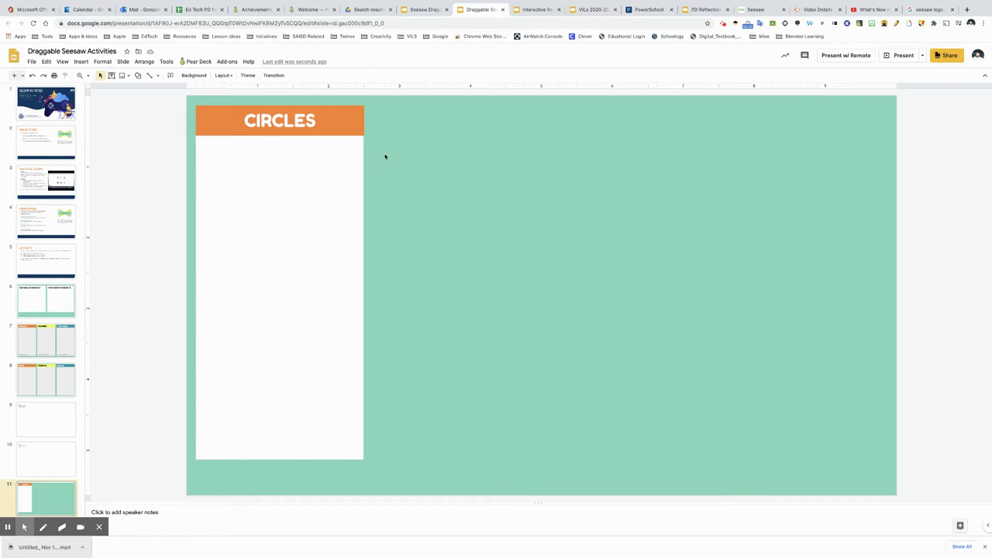
pyautogui.moveTo(162, 106); pyautogui.dragTo(397, 472)
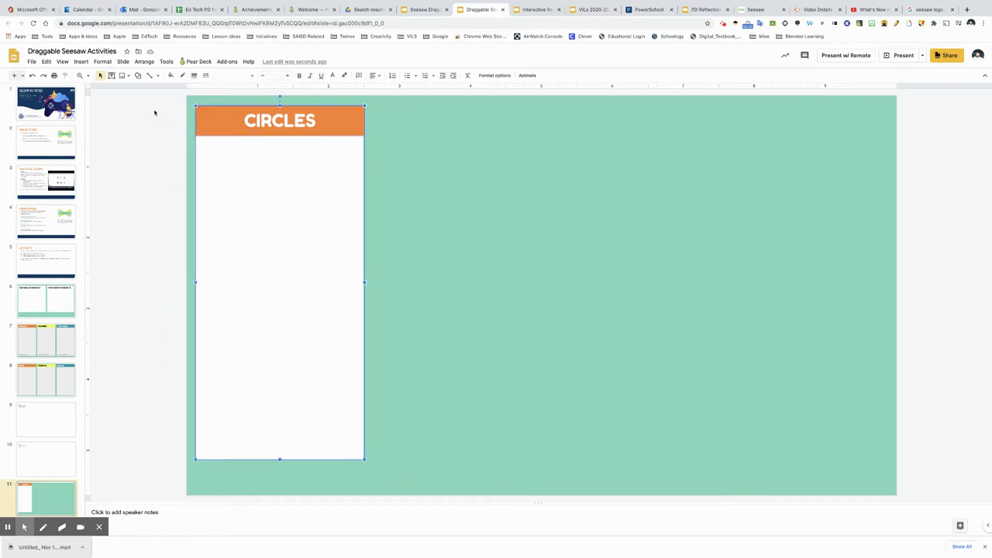
# Step: Copy the CIRCLES column, place the copy beside it, and retitle it SQUARES
pyautogui.click(47, 61)
pyautogui.click(62, 115)
pyautogui.click(46, 61)
pyautogui.click(67, 131)
pyautogui.moveTo(281, 180); pyautogui.dragTo(451, 176)
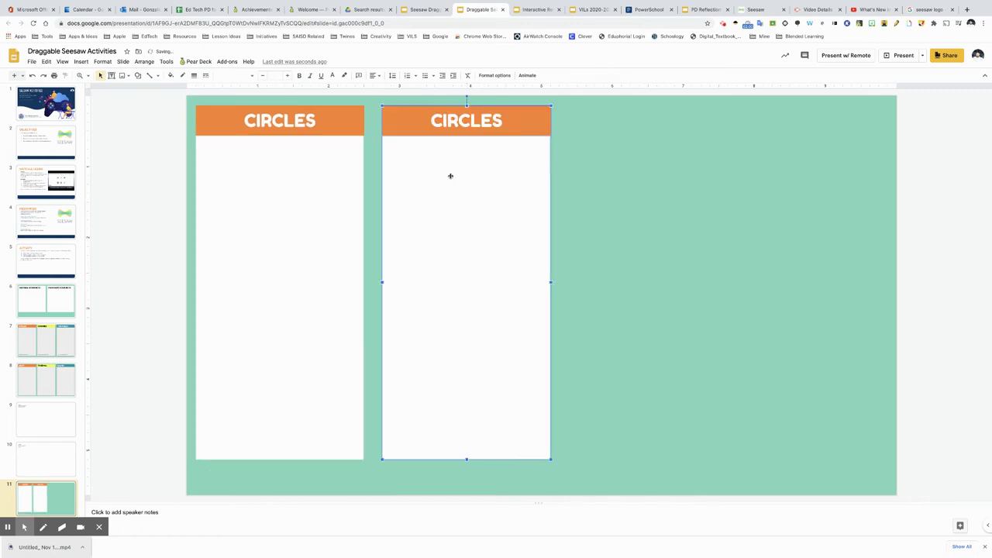
pyautogui.click(586, 144)
pyautogui.doubleClick(488, 124)
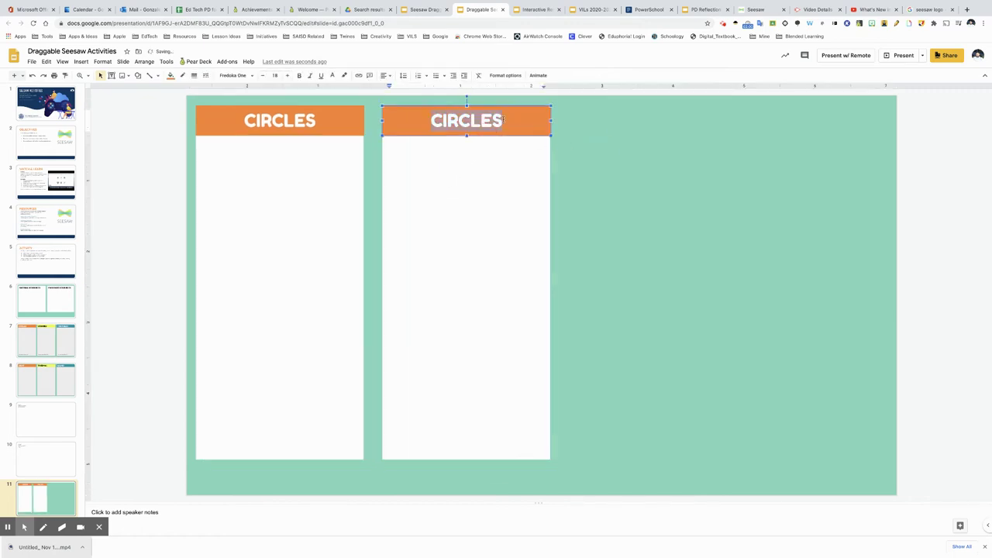
pyautogui.write('SQUARES')
pyautogui.click(583, 152)
# Step: Paste a third column to the right of SQUARES and retitle it TRIANGLES
pyautogui.hotkey('ctrl', 'v')
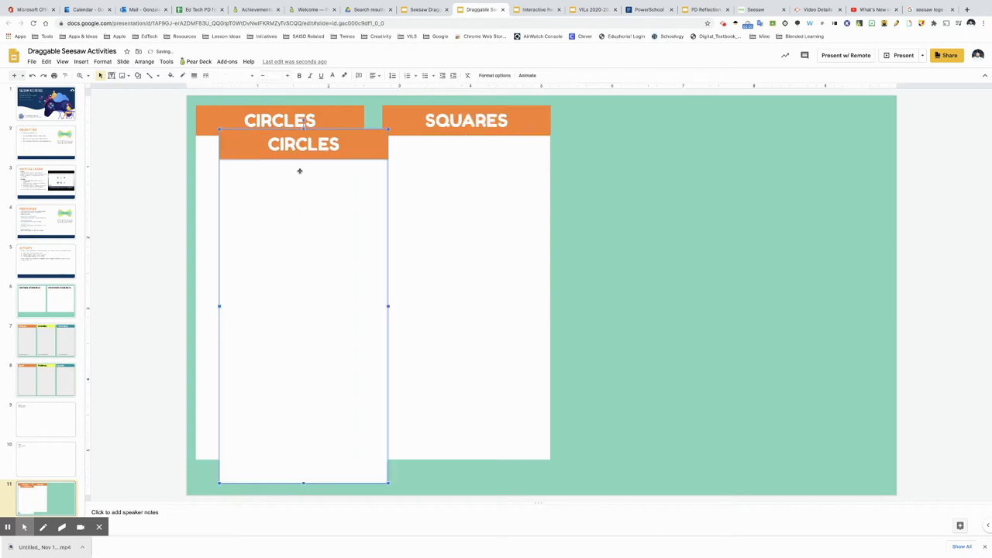
pyautogui.moveTo(350, 188); pyautogui.dragTo(654, 168)
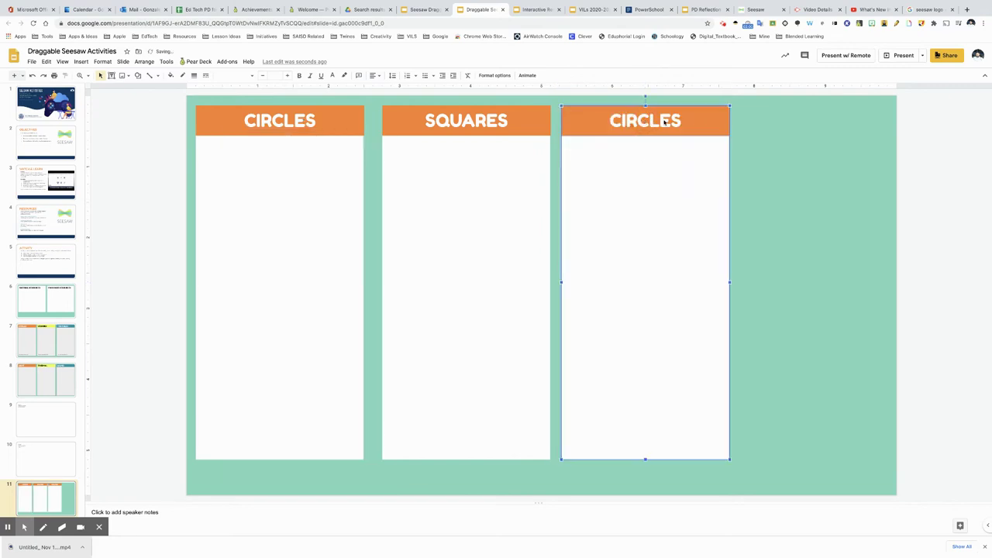
pyautogui.click(769, 134)
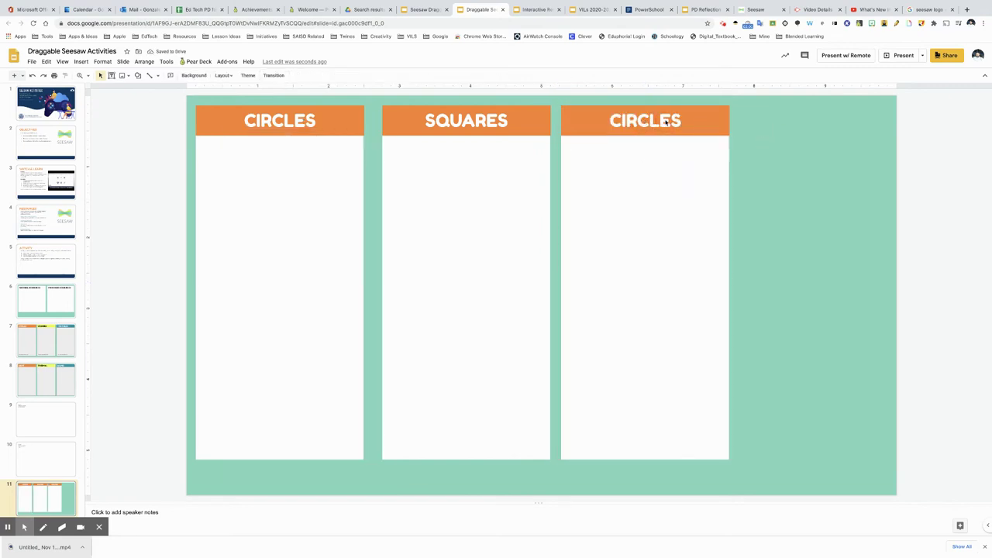
pyautogui.doubleClick(667, 120)
pyautogui.write('TRIANGLES')
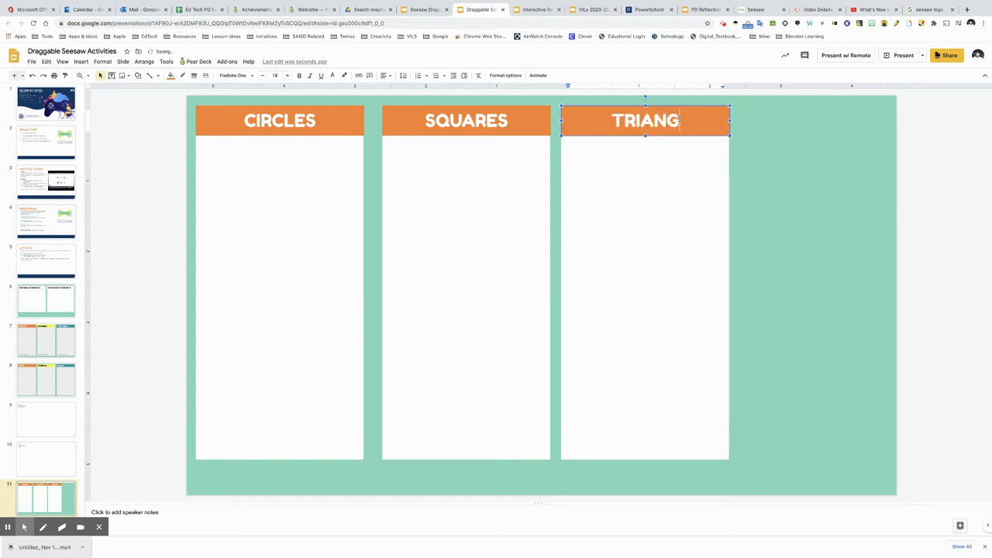
pyautogui.click(768, 162)
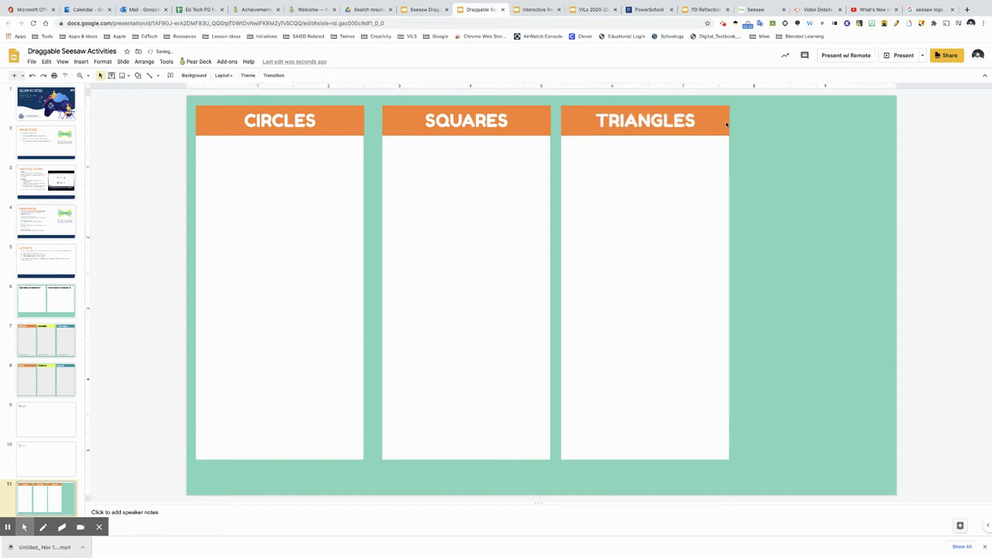
# Step: Fill the SQUARES header teal and the TRIANGLES header grey, checking slide 7 for reference
pyautogui.click(392, 106)
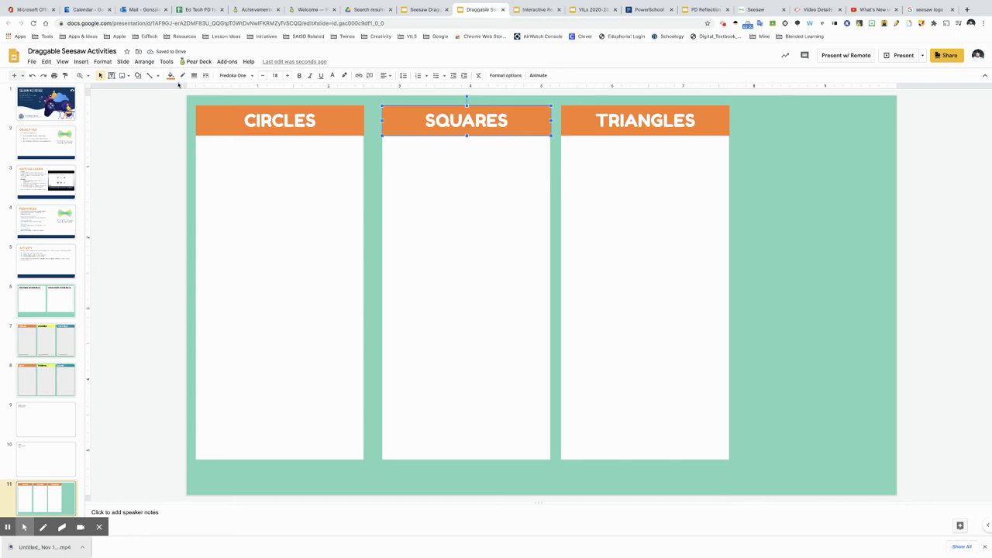
pyautogui.click(170, 75)
pyautogui.click(242, 197)
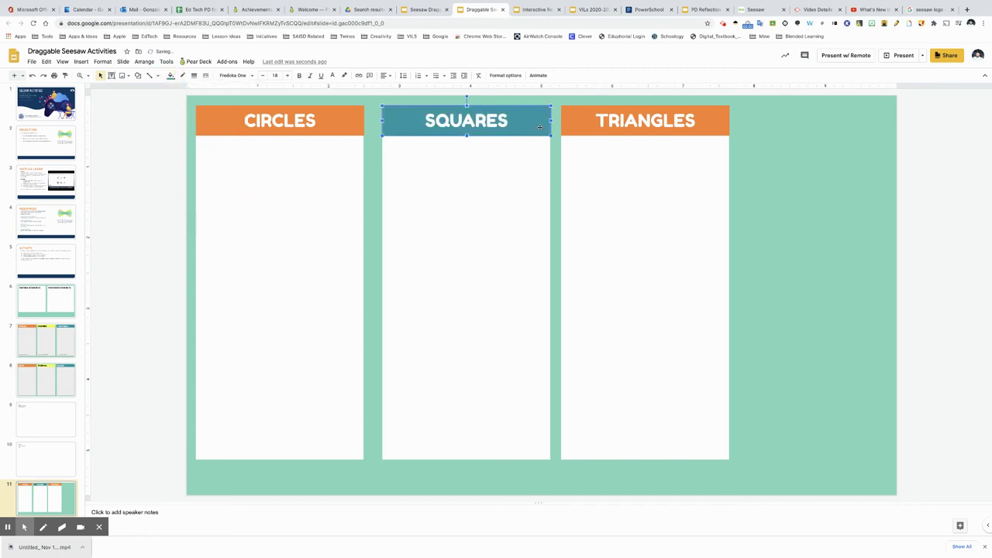
pyautogui.click(571, 113)
pyautogui.click(171, 75)
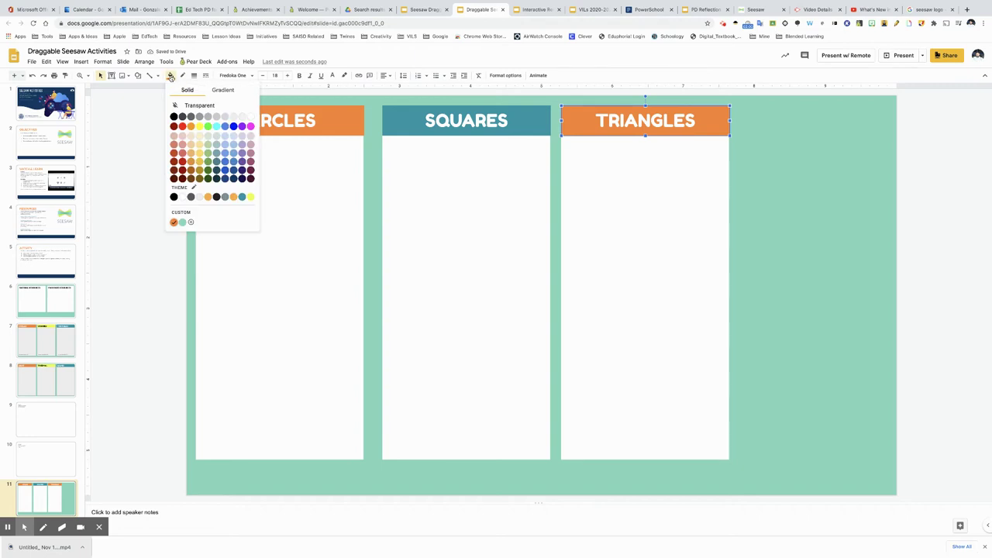
pyautogui.click(225, 197)
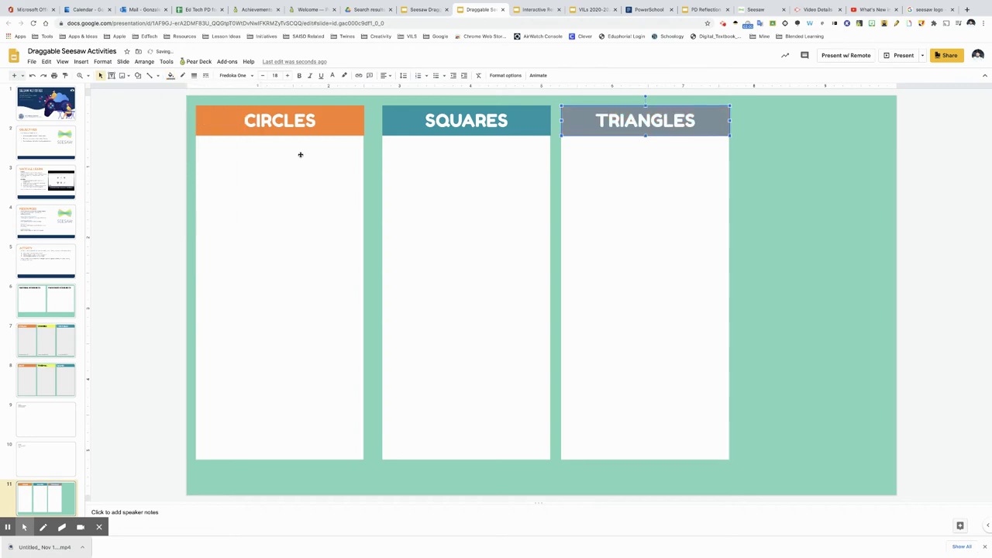
pyautogui.click(786, 211)
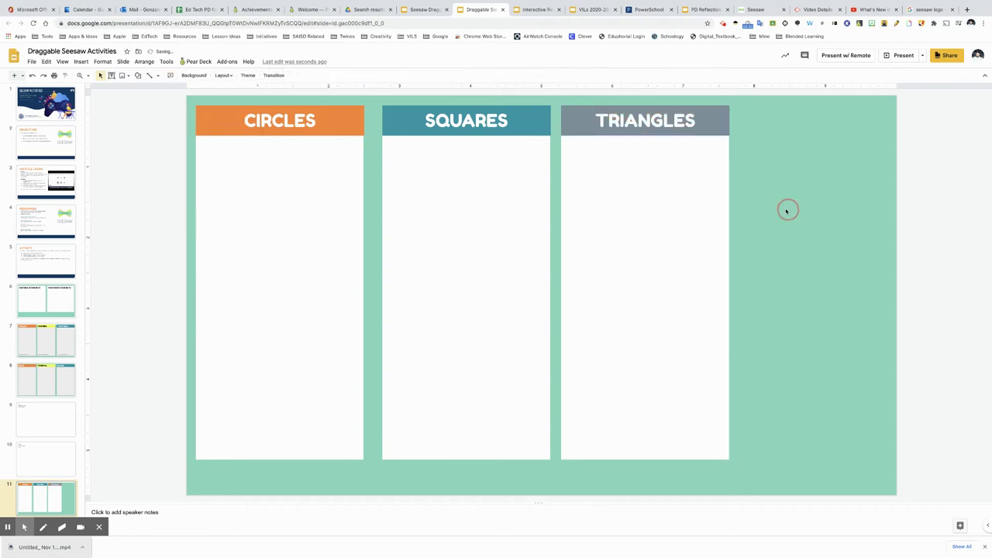
pyautogui.click(58, 341)
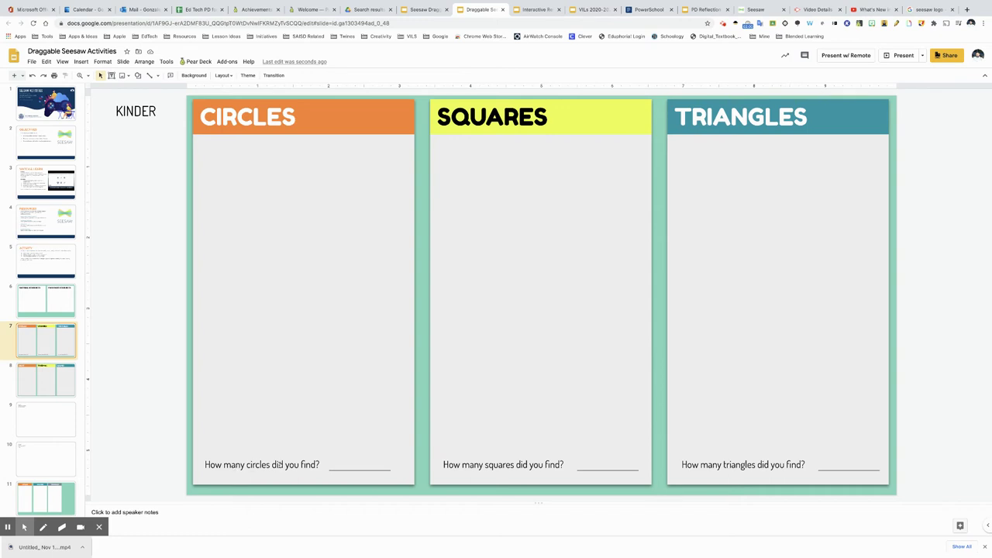
pyautogui.click(56, 490)
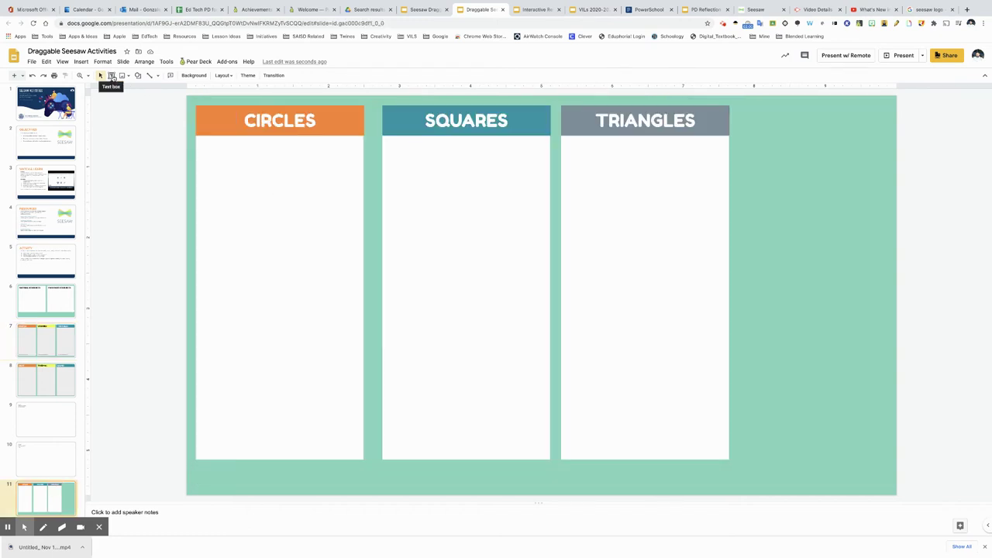
# Step: Add a Dosis text box reading 'How many circles are there?' near the CIRCLES column bottom
pyautogui.click(112, 76)
pyautogui.moveTo(199, 437); pyautogui.dragTo(307, 455)
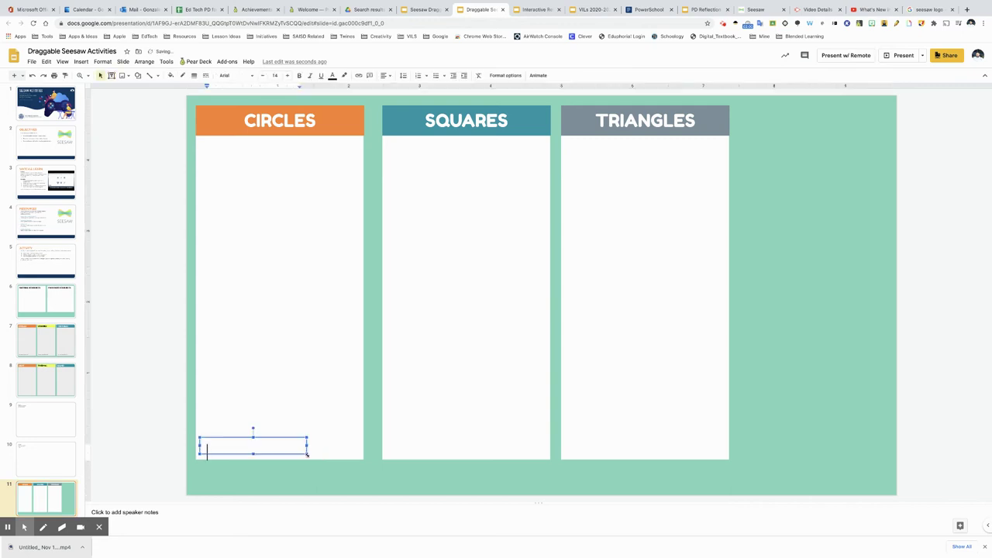
pyautogui.click(253, 77)
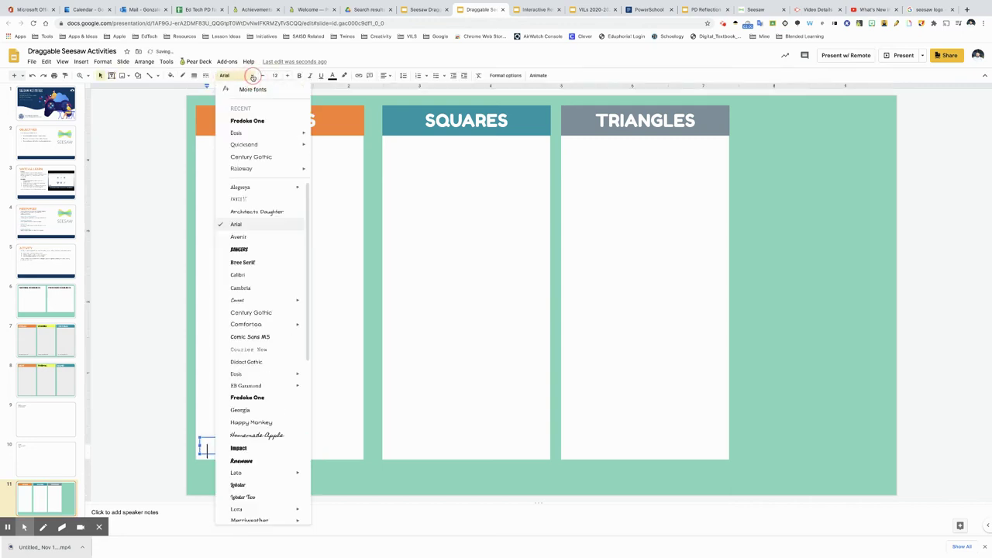
pyautogui.click(246, 132)
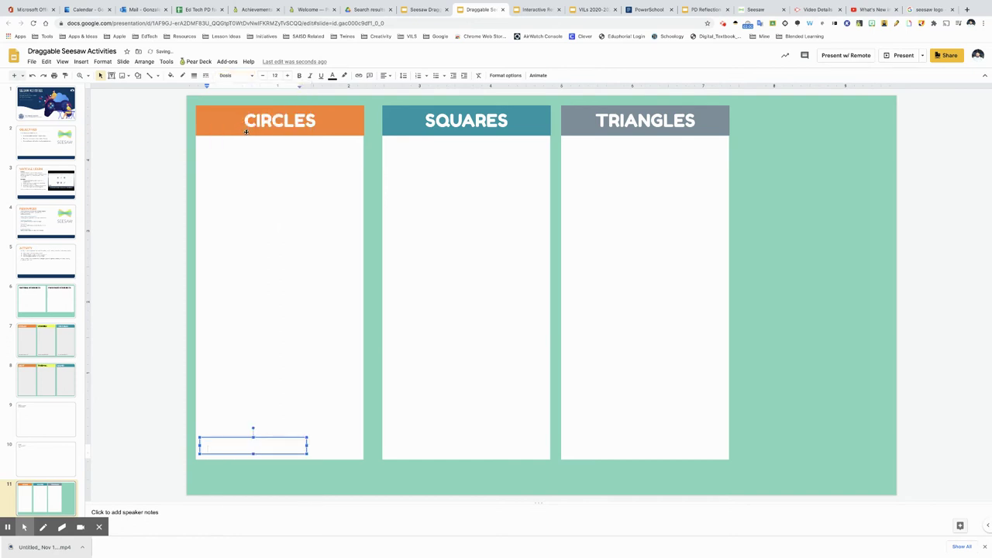
pyautogui.write('How many circles are there?')
pyautogui.moveTo(276, 438); pyautogui.dragTo(273, 419)
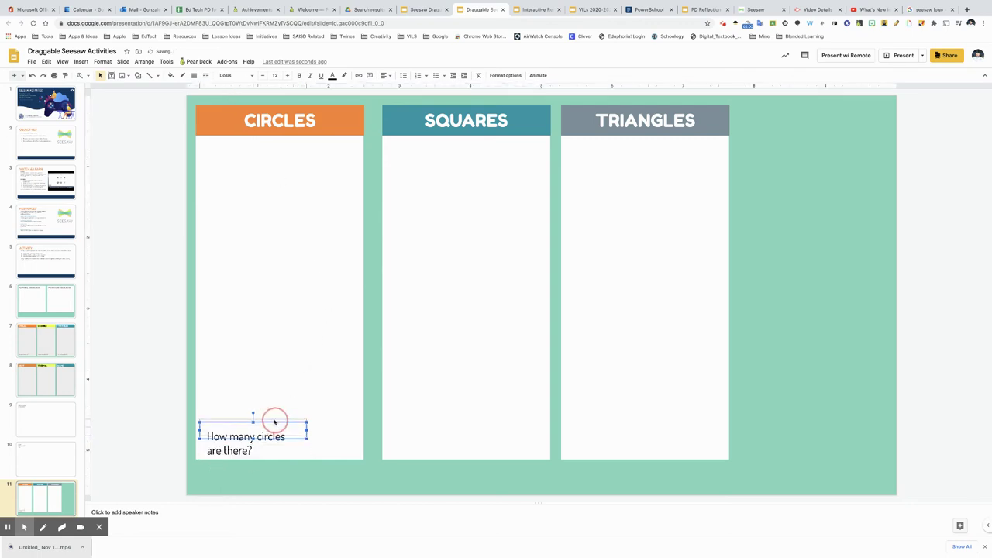
pyautogui.click(162, 414)
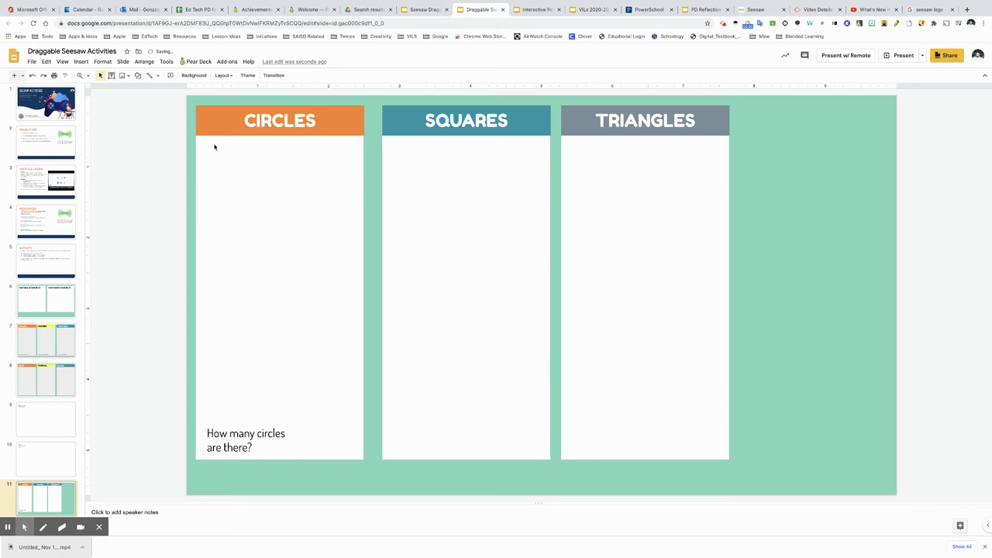
# Step: Draw an 8px horizontal answer line beside the question, then select it together with the question
pyautogui.click(157, 75)
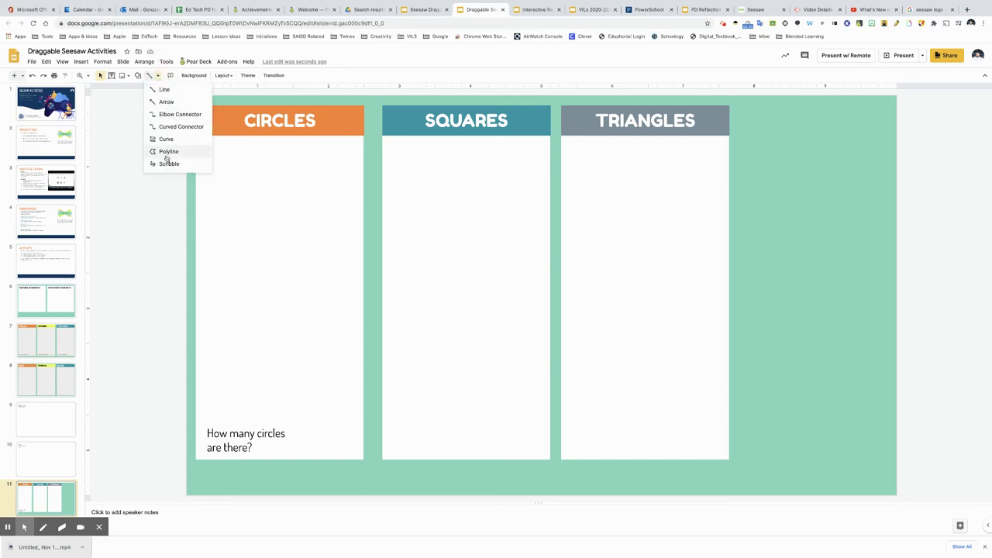
pyautogui.click(164, 89)
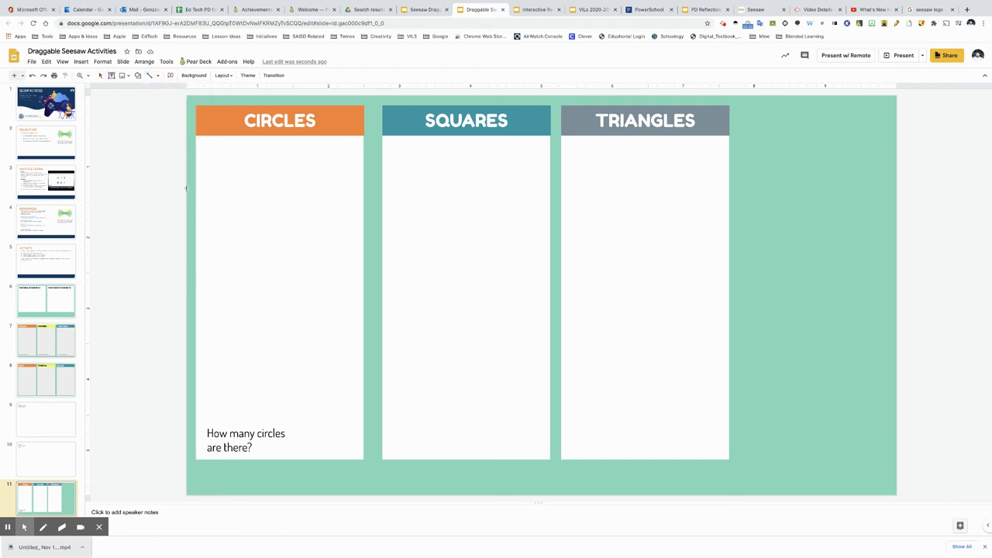
pyautogui.moveTo(286, 448); pyautogui.dragTo(355, 449)
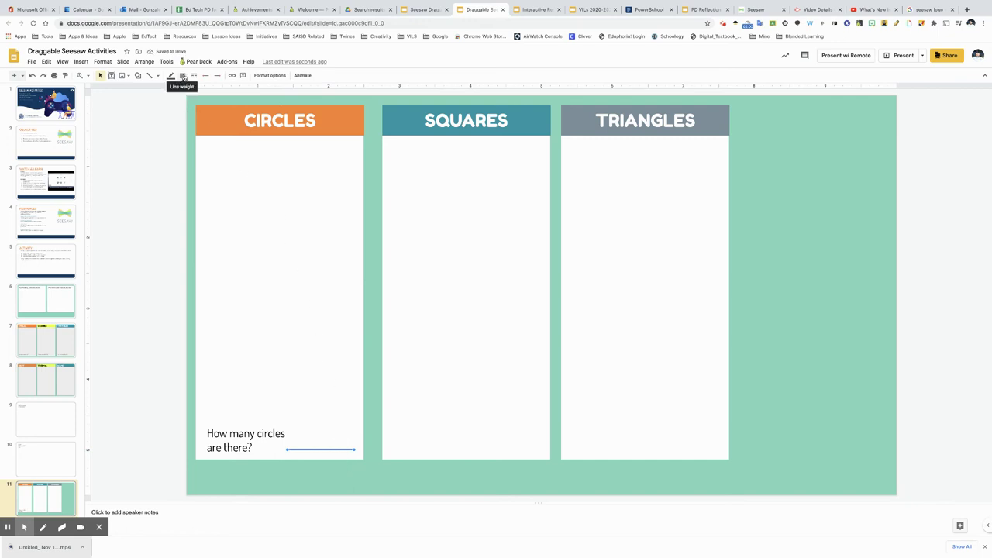
pyautogui.click(183, 76)
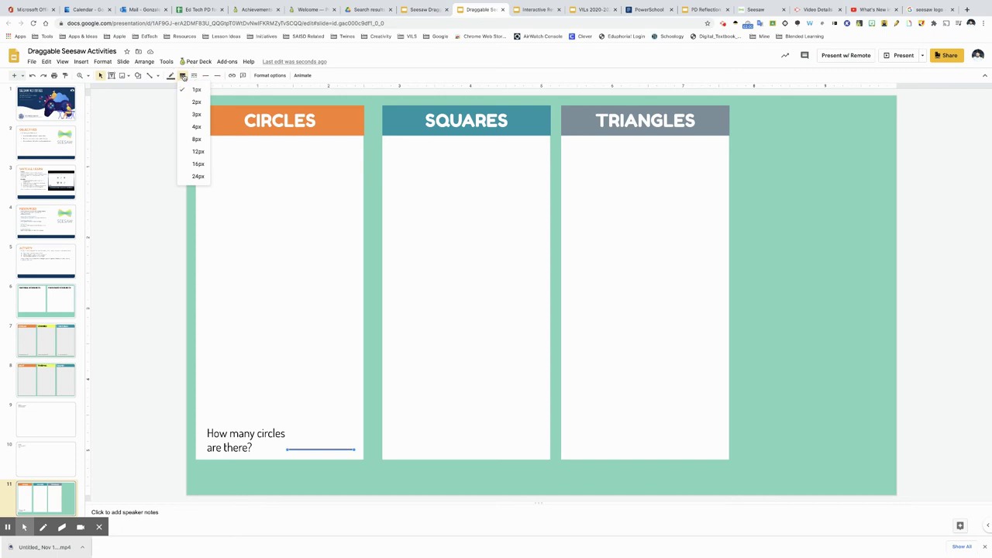
pyautogui.click(198, 128)
pyautogui.click(171, 274)
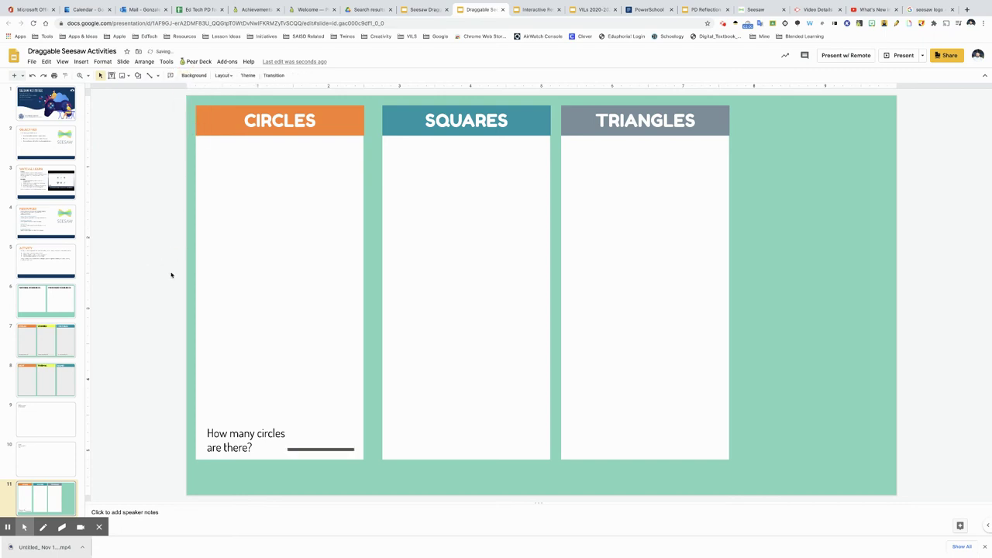
pyautogui.click(303, 449)
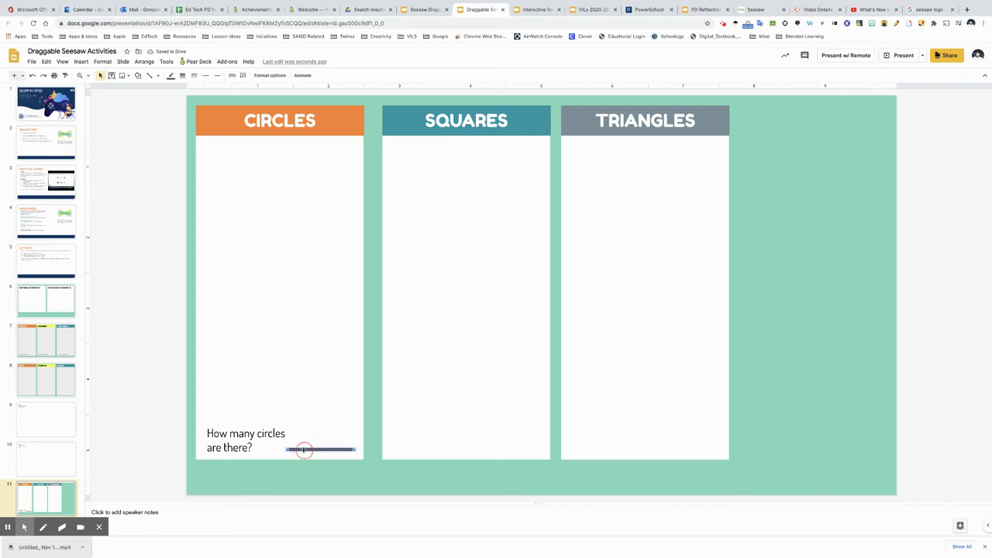
pyautogui.click(262, 437)
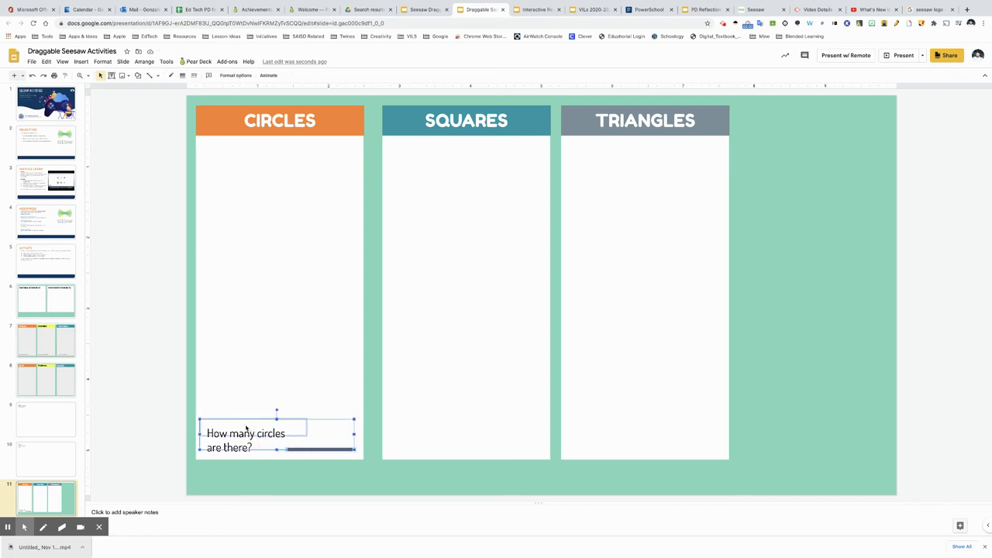
# Step: Duplicate the question and answer line into the bottoms of the SQUARES and TRIANGLES columns
pyautogui.hotkey('ctrl', 'd')
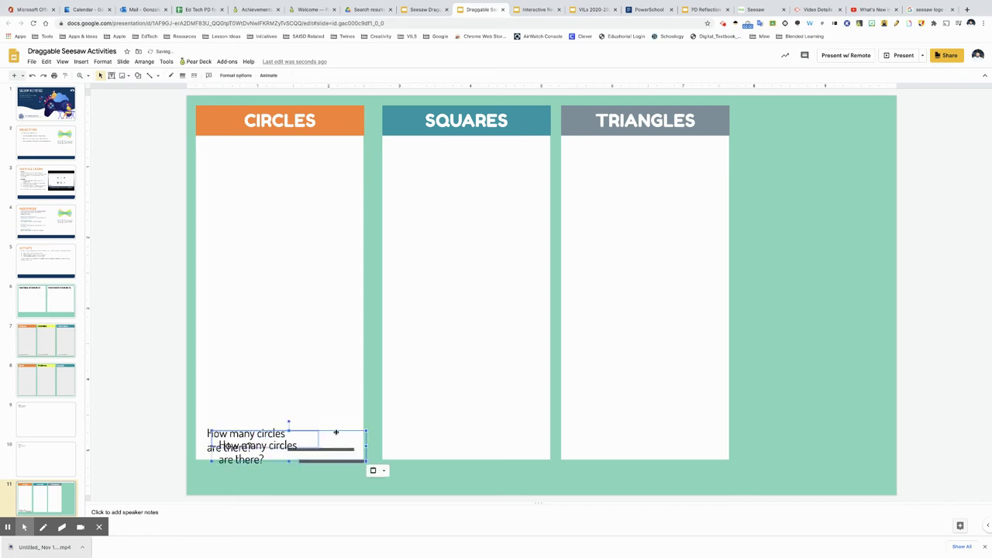
pyautogui.moveTo(336, 431)
pyautogui.mouseDown()
pyautogui.moveTo(471, 396)
pyautogui.moveTo(481, 405)
pyautogui.moveTo(333, 440)
pyautogui.mouseUp()
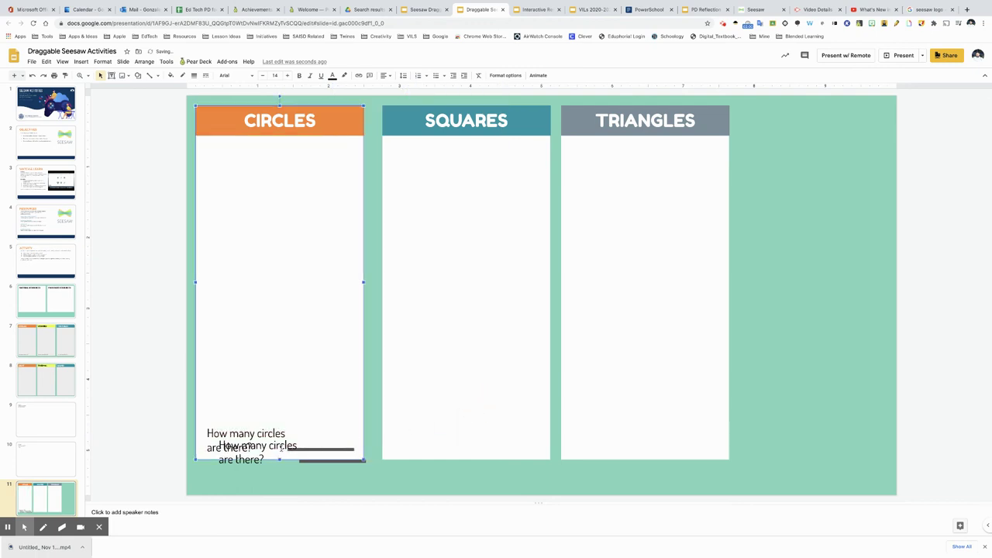
pyautogui.hotkey('ctrl', 'z')
pyautogui.hotkey('ctrl', 'd')
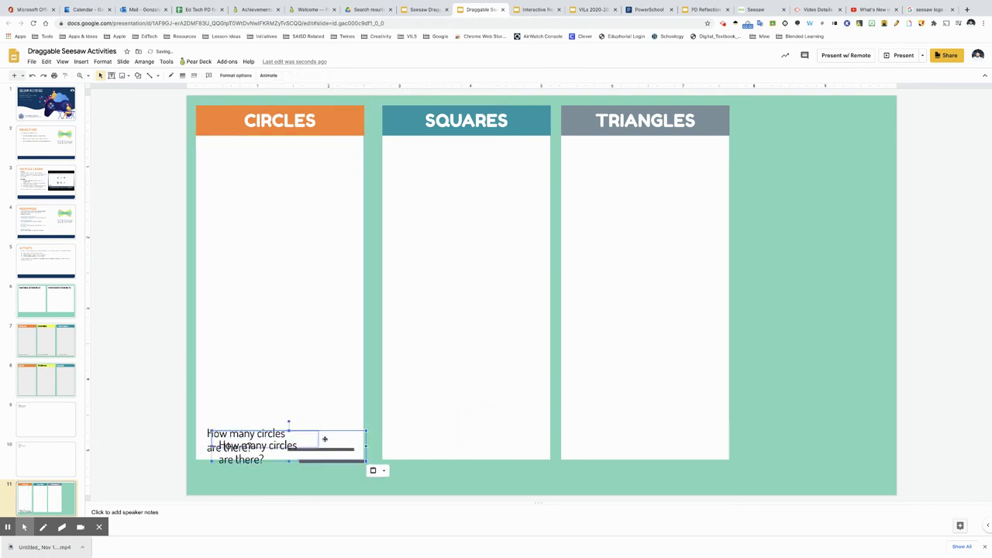
pyautogui.moveTo(341, 462); pyautogui.dragTo(514, 454)
pyautogui.hotkey('ctrl', 'v')
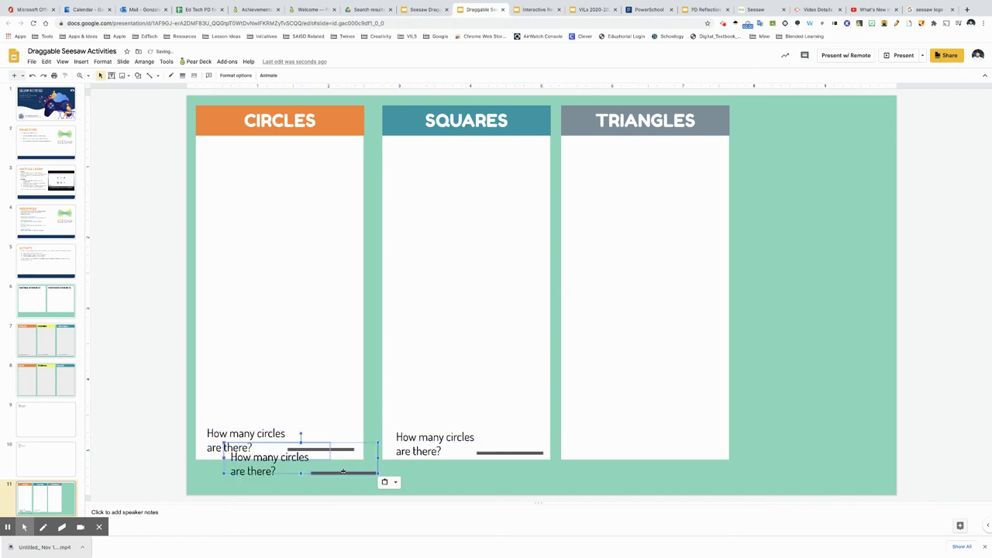
pyautogui.moveTo(344, 470); pyautogui.dragTo(684, 451)
pyautogui.click(146, 386)
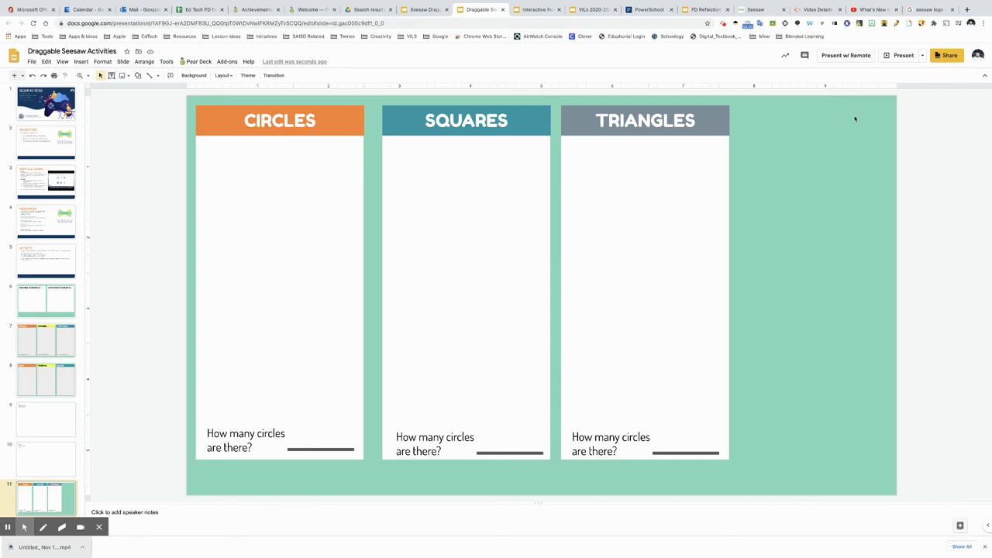
pyautogui.moveTo(917, 103); pyautogui.dragTo(370, 475)
# Step: Shift the SQUARES and TRIANGLES columns right, then move TRIANGLES further for even gaps
pyautogui.moveTo(434, 344); pyautogui.dragTo(448, 343)
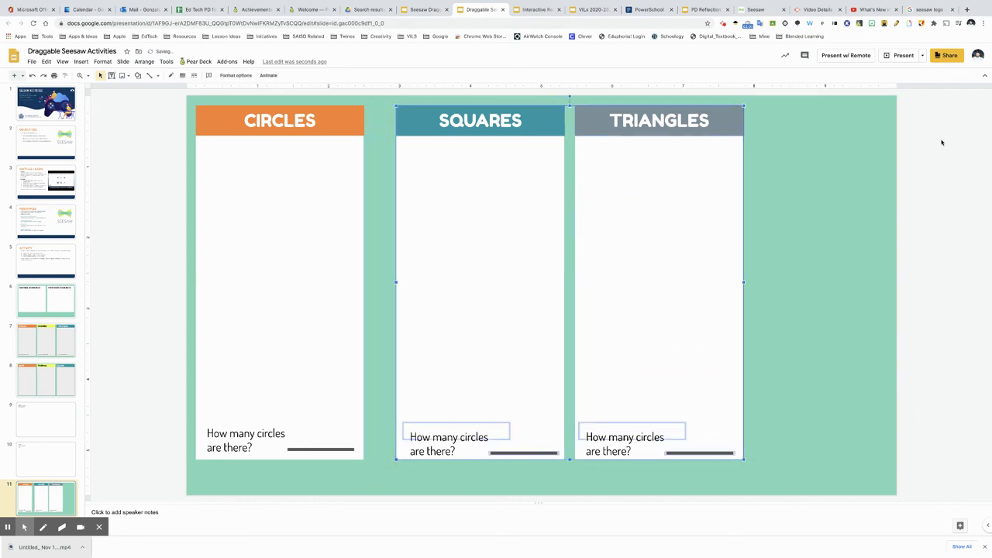
pyautogui.moveTo(923, 96); pyautogui.dragTo(572, 493)
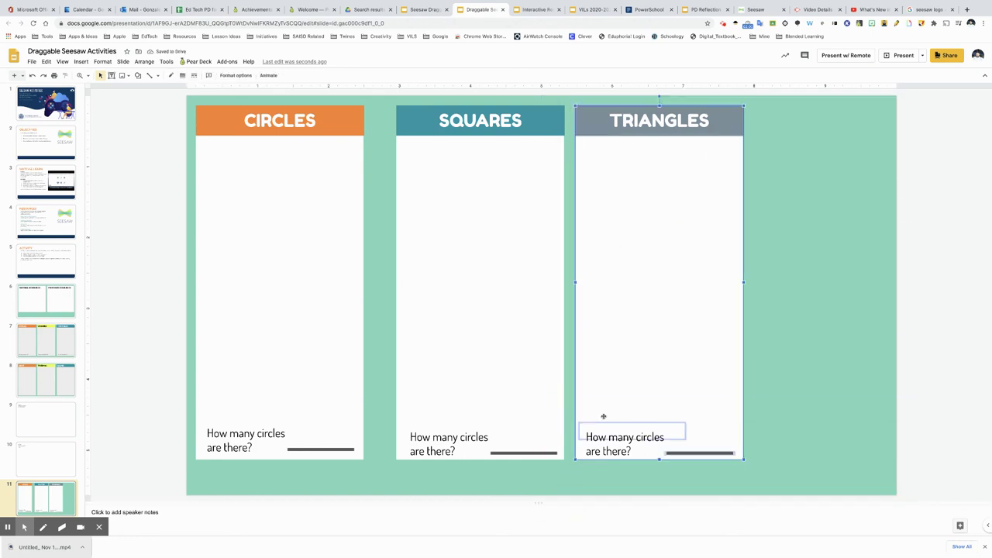
pyautogui.moveTo(603, 416); pyautogui.dragTo(643, 356)
pyautogui.moveTo(910, 95); pyautogui.dragTo(291, 393)
pyautogui.click(150, 368)
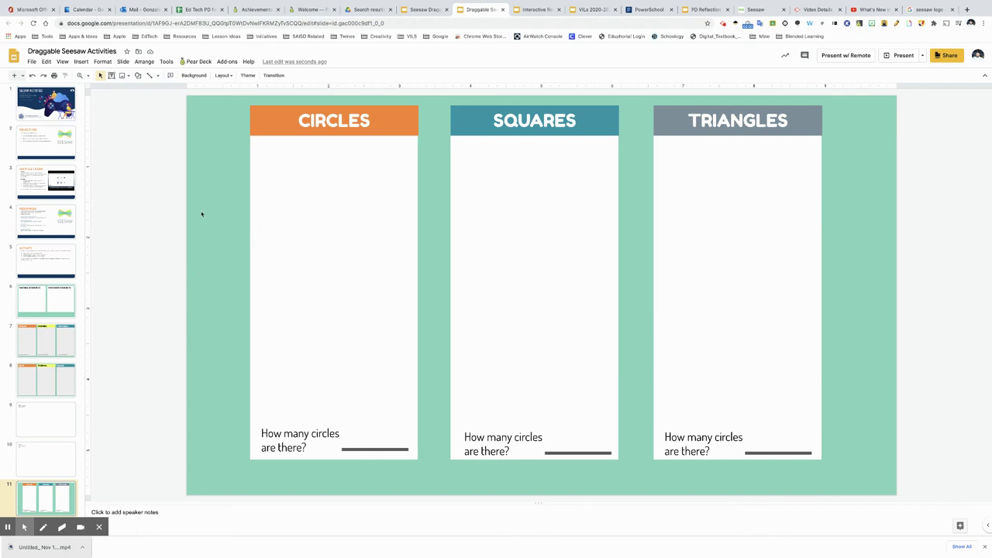
# Step: Download slide 11 via File > Download as PNG image (.png, current slide)
pyautogui.click(32, 62)
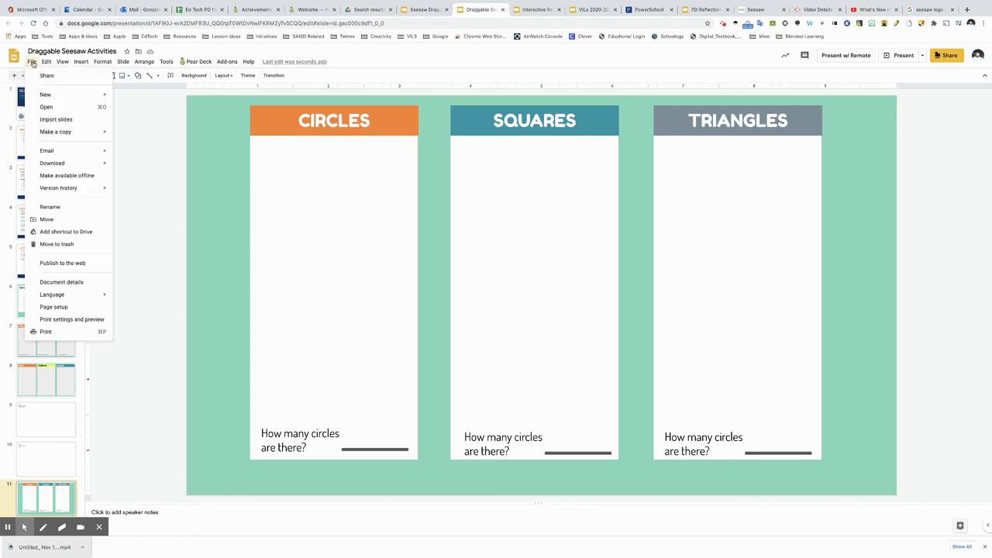
pyautogui.moveTo(64, 164)
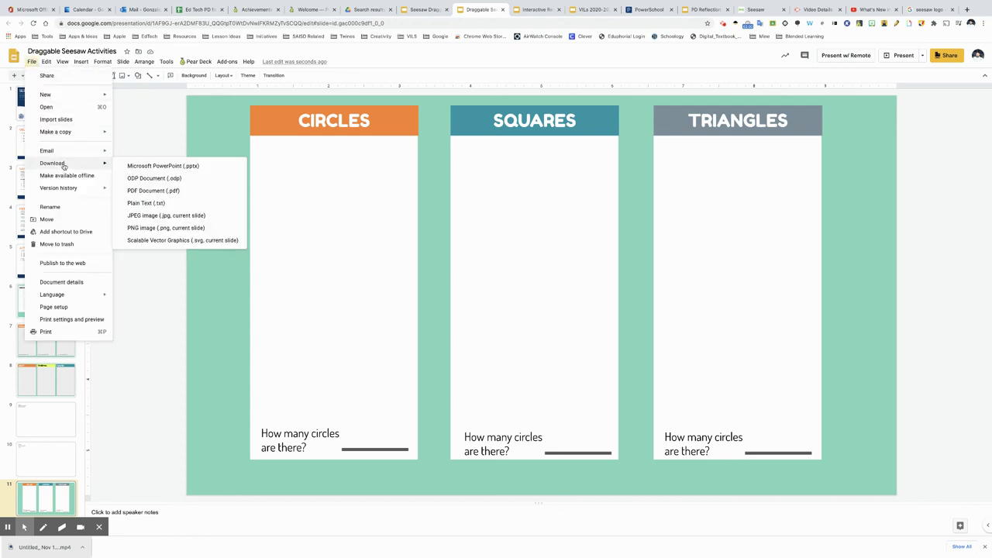
pyautogui.click(136, 228)
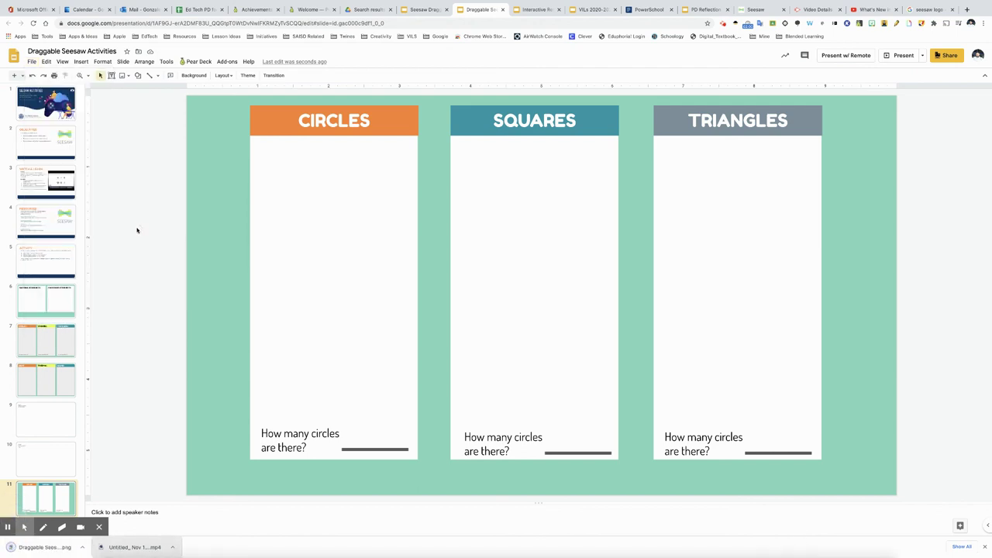